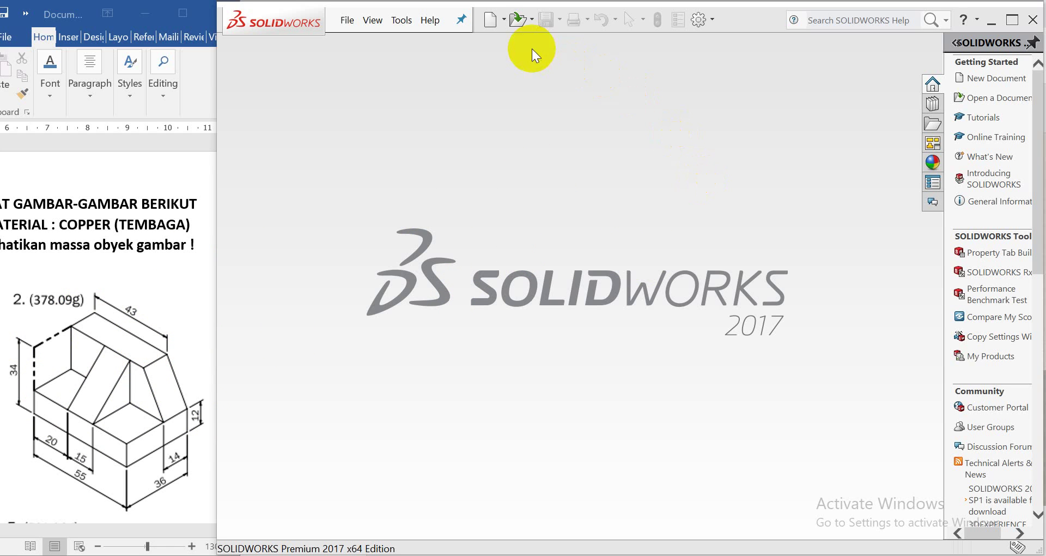
Create a new blank Part document (Part6)
click(493, 20)
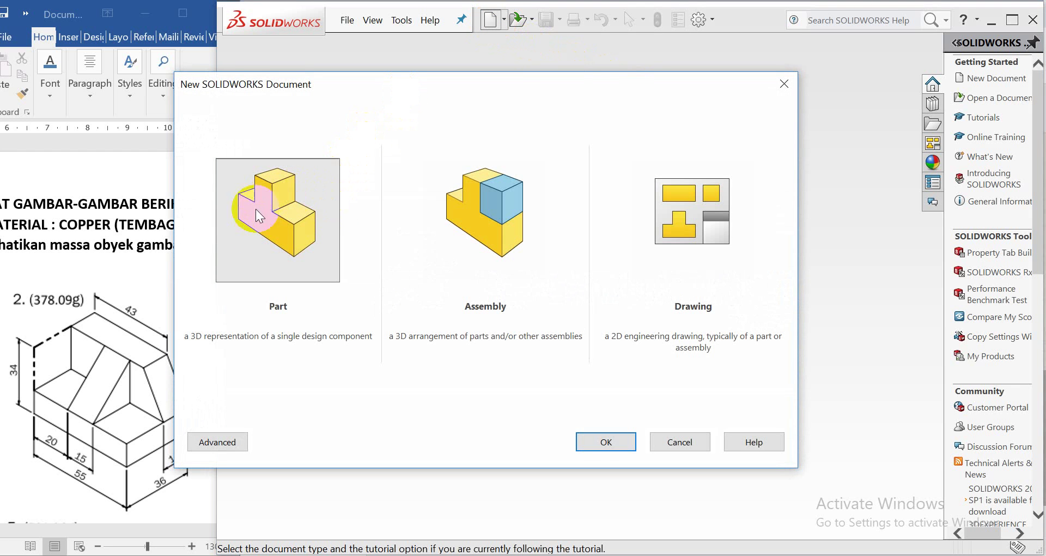
click(306, 241)
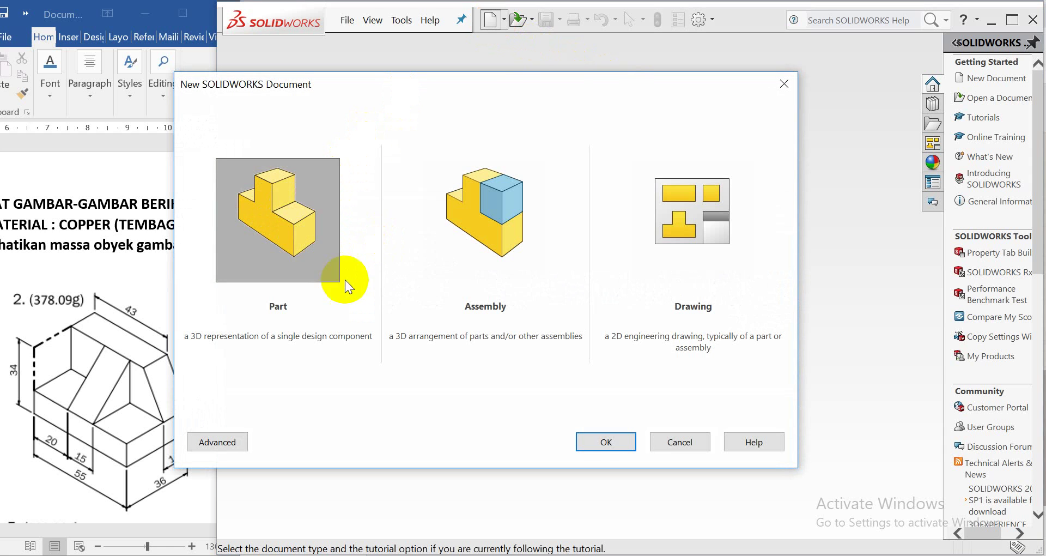
click(608, 448)
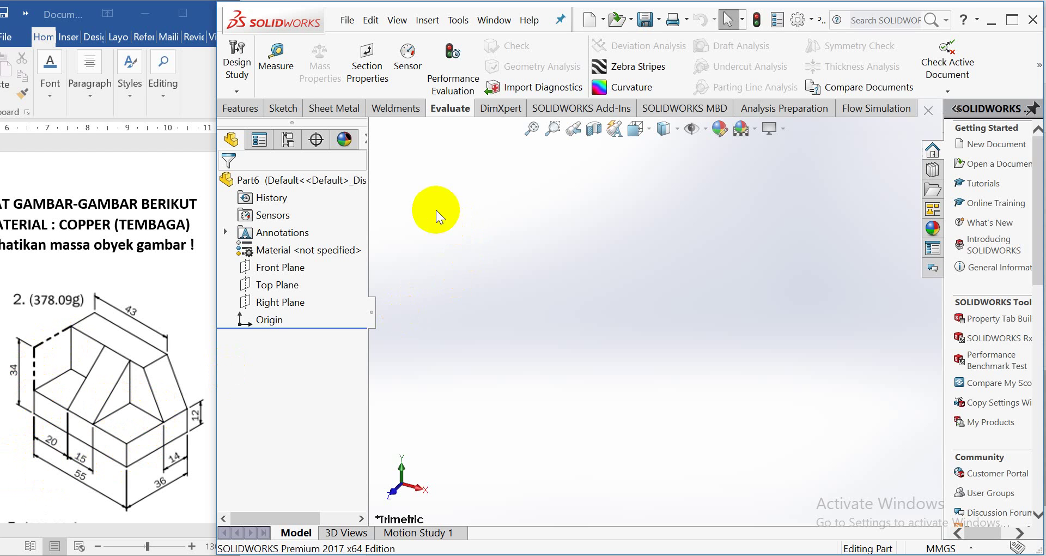
Preview the Front, Top and Right planes, then start a sketch on the Top Plane
click(247, 267)
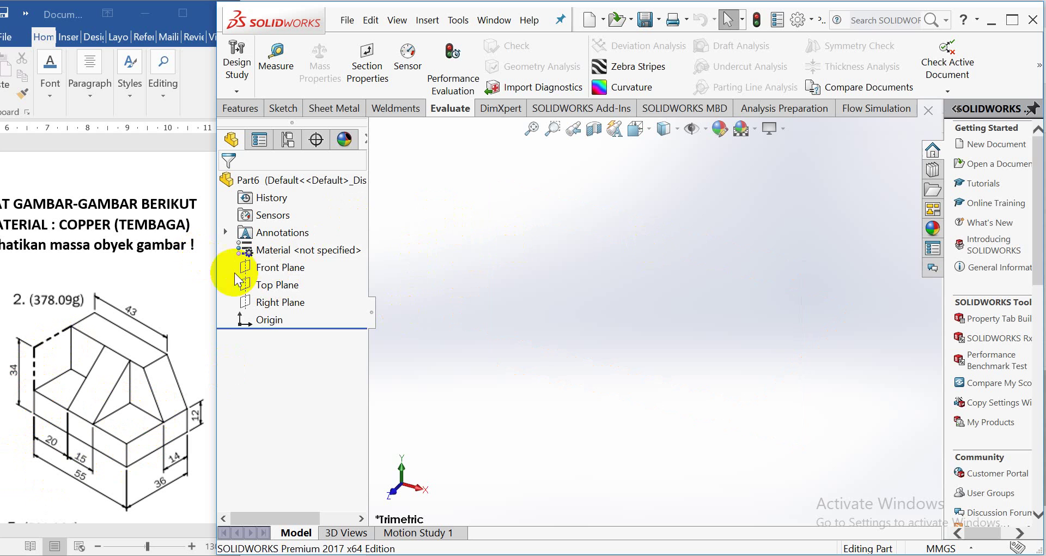
click(261, 266)
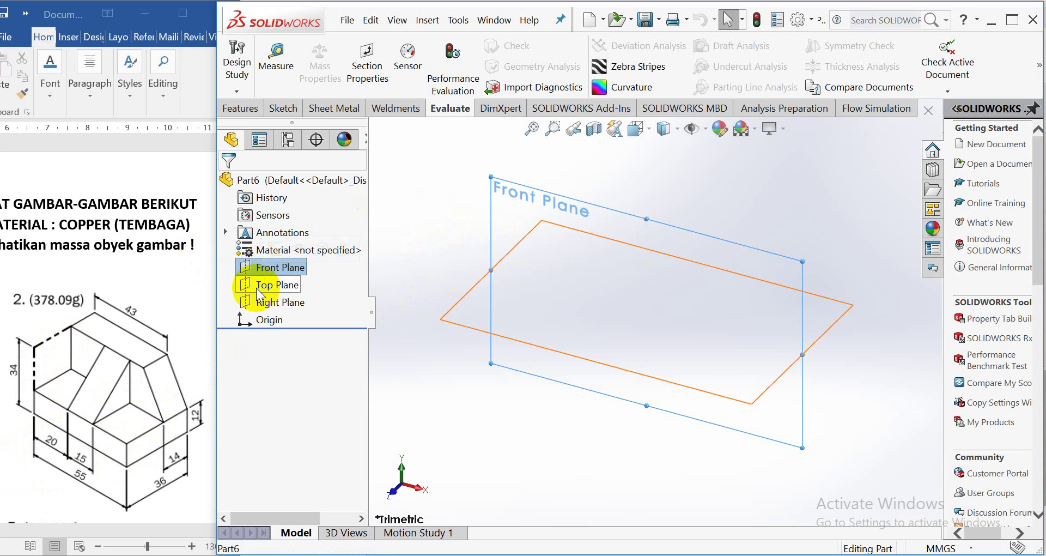
click(258, 288)
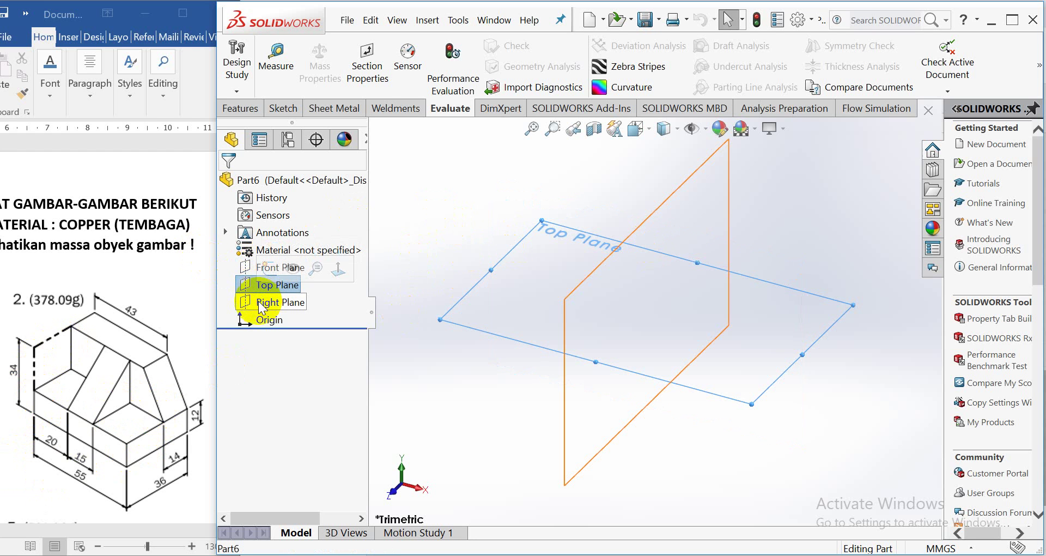
click(262, 307)
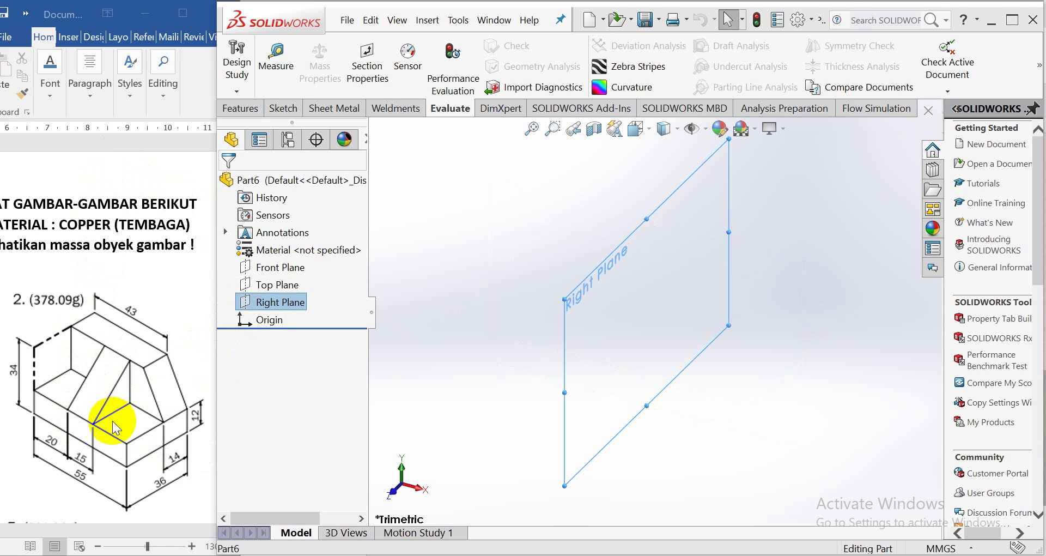
click(249, 286)
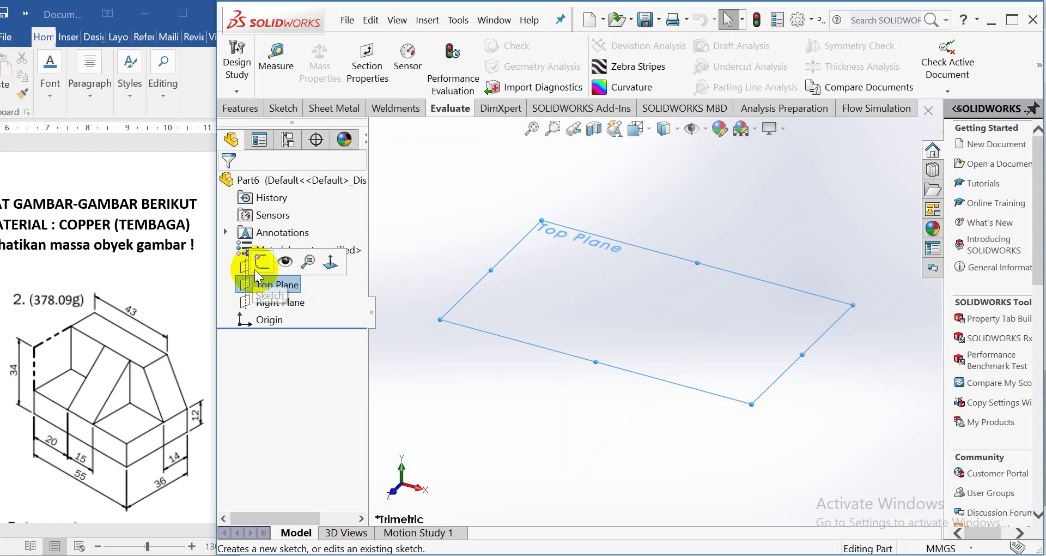
click(263, 263)
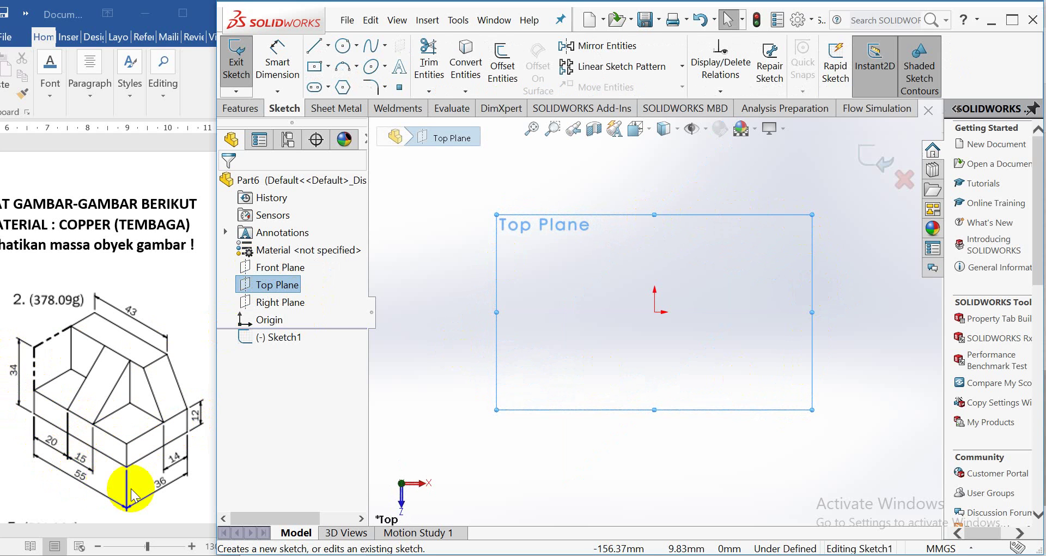
Draw a corner rectangle from the origin, roughly 99.86 by 55.09 mm
click(329, 67)
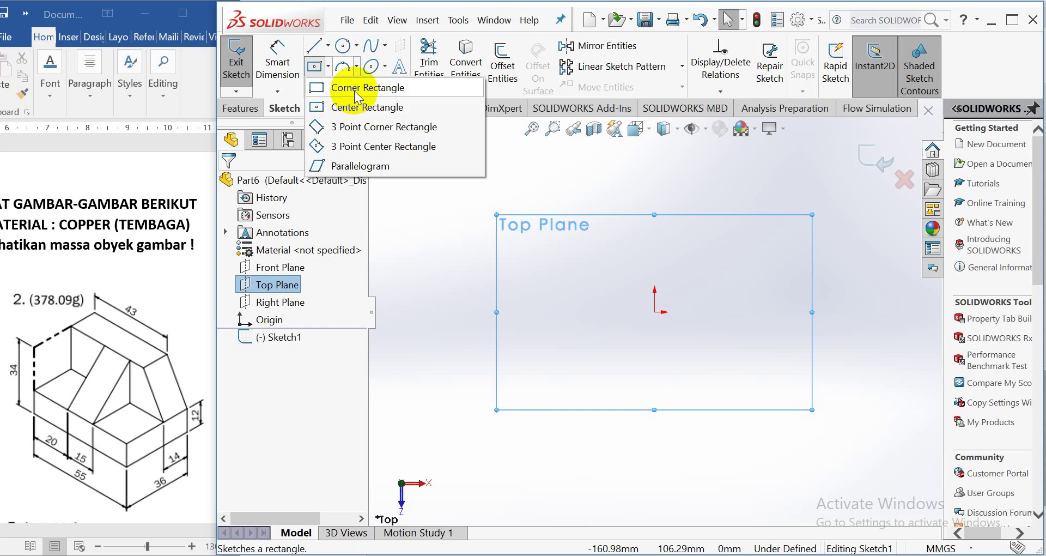
click(336, 98)
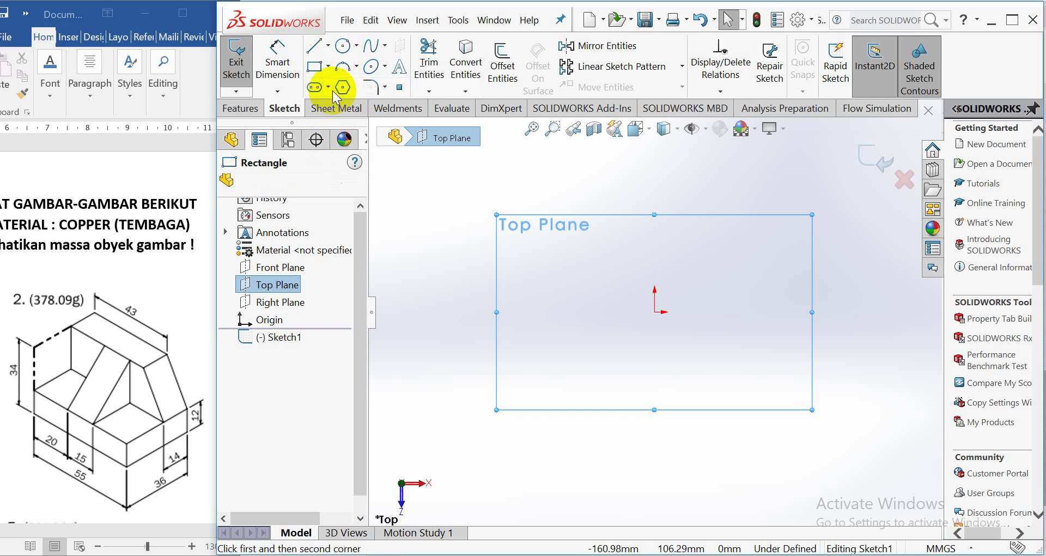
click(654, 312)
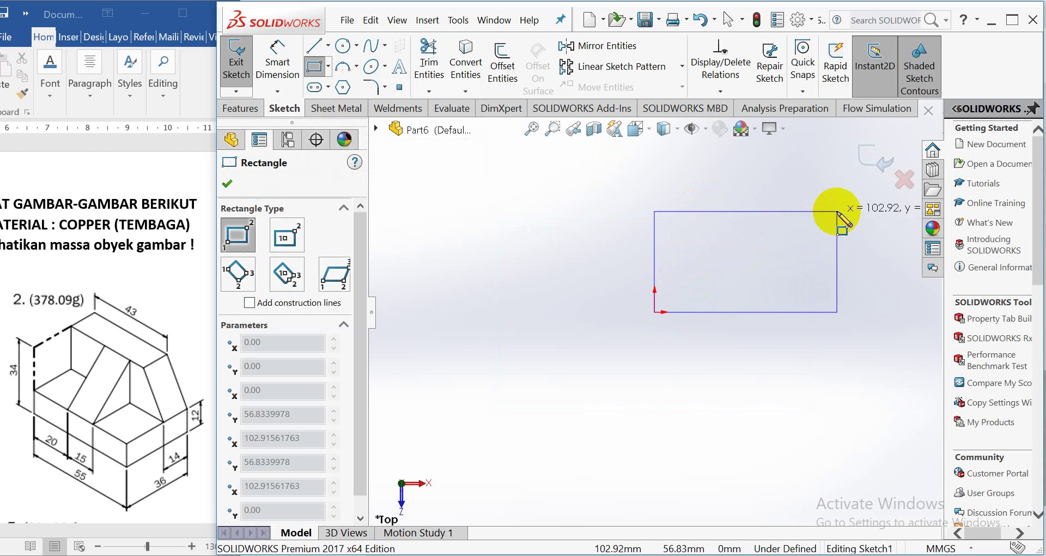
scroll(899, 211, down, 1)
scroll(901, 218, down, 1)
scroll(823, 234, down, 1)
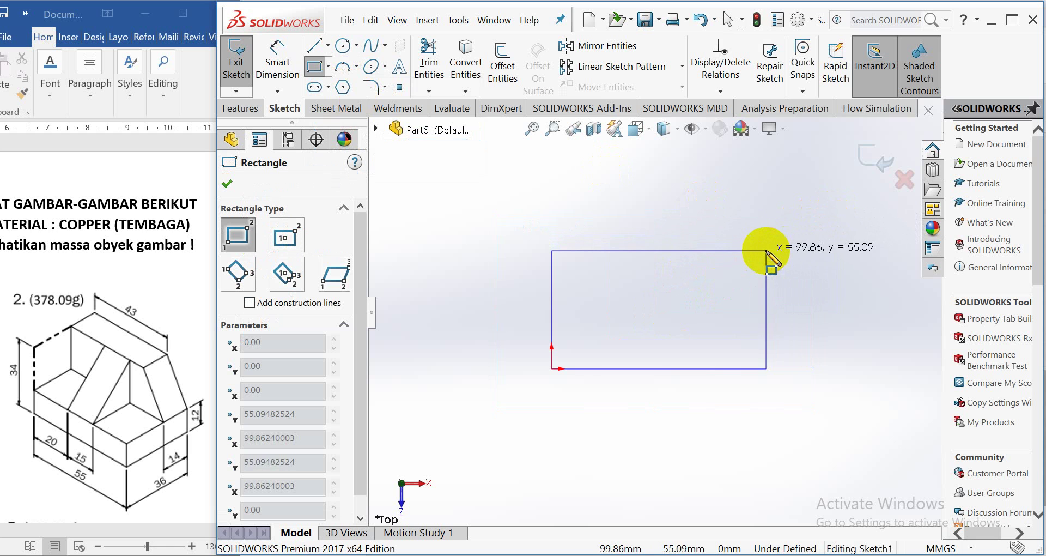
click(766, 251)
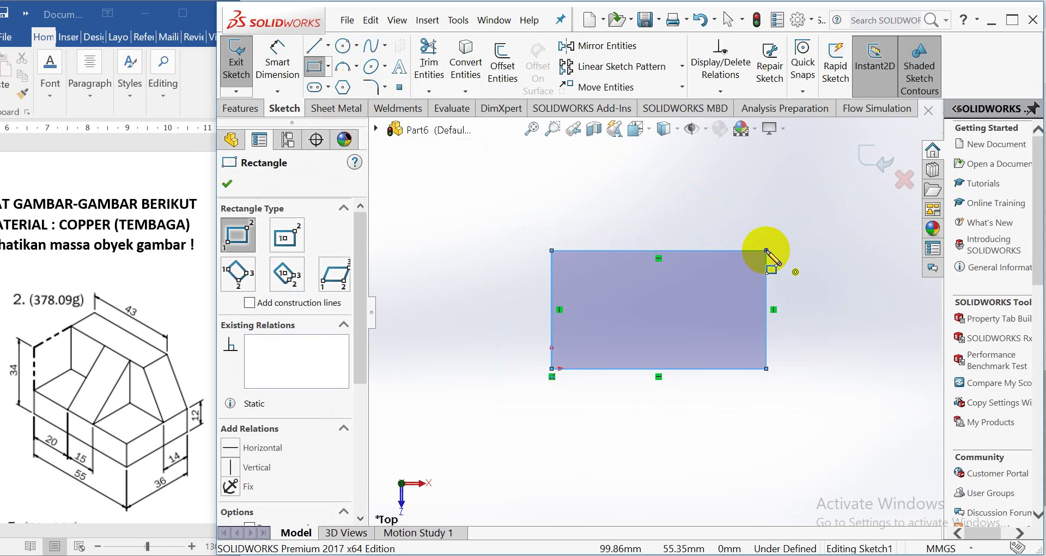
click(279, 61)
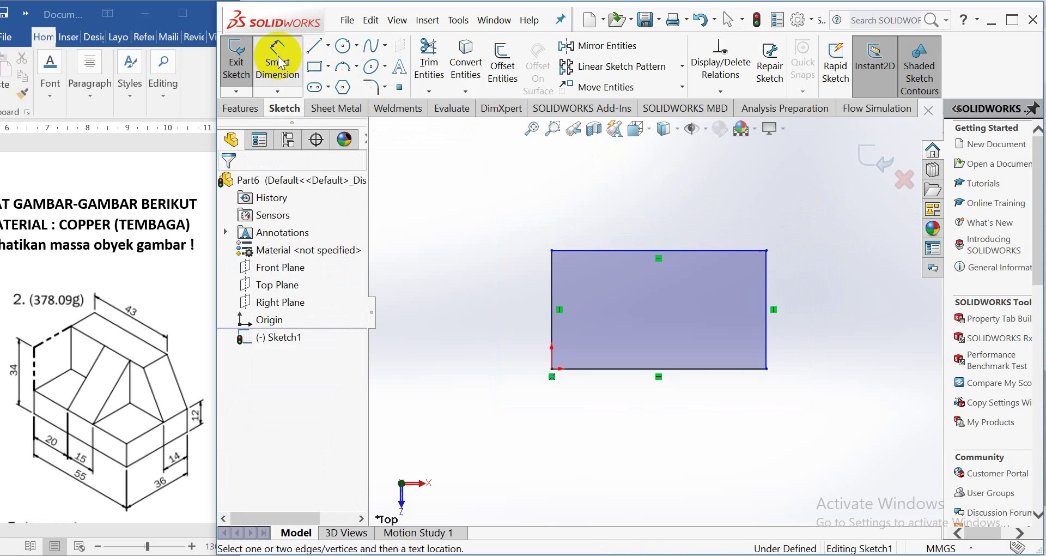
Dimension the rectangle's top edge to 55 mm and its right edge to 36 mm
click(639, 250)
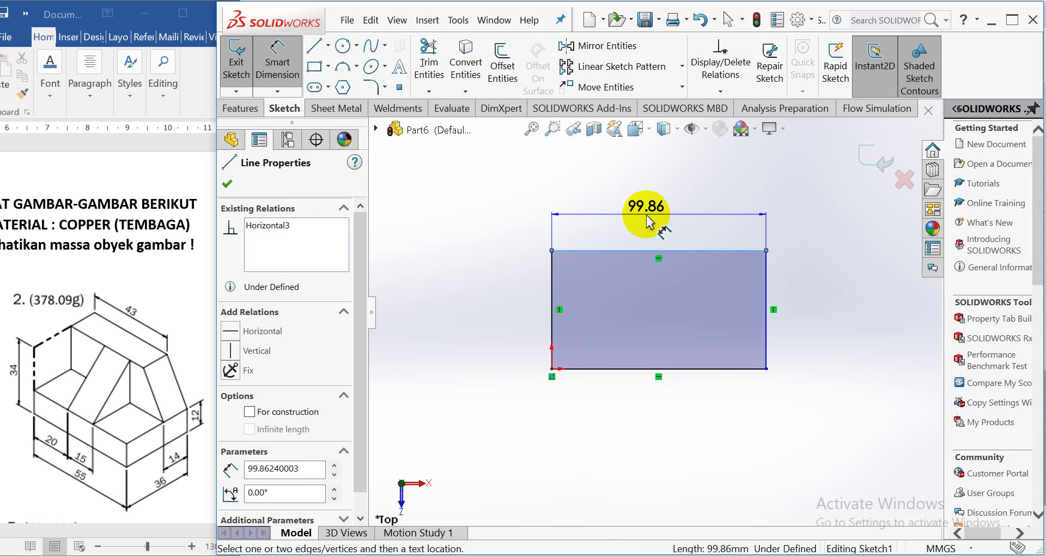
click(647, 216)
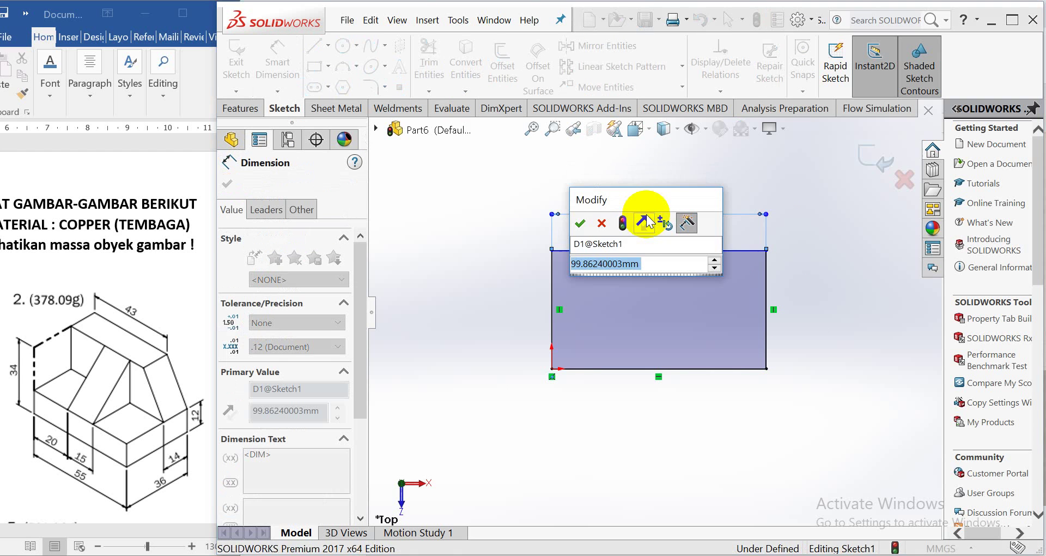
text(55)
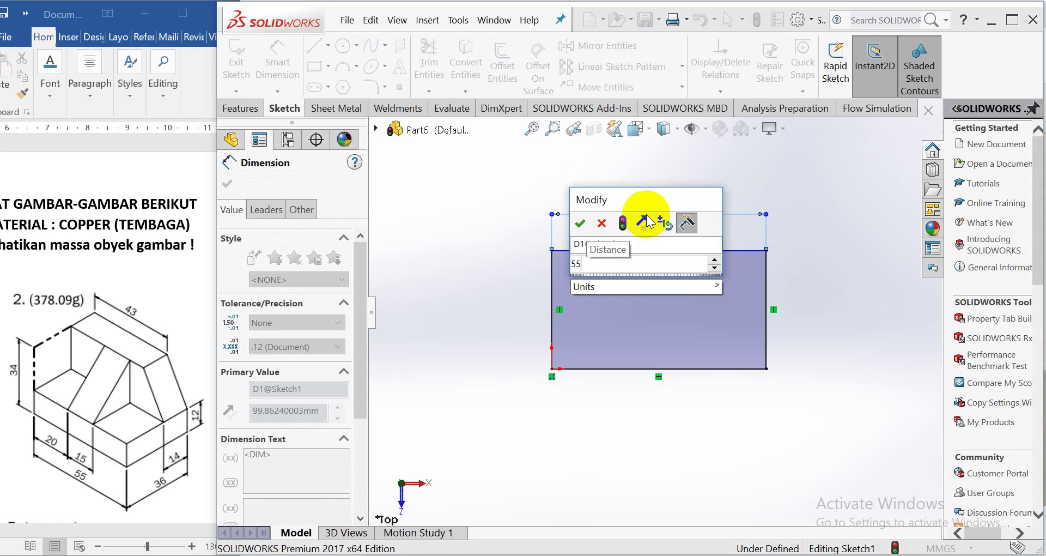
key(Return)
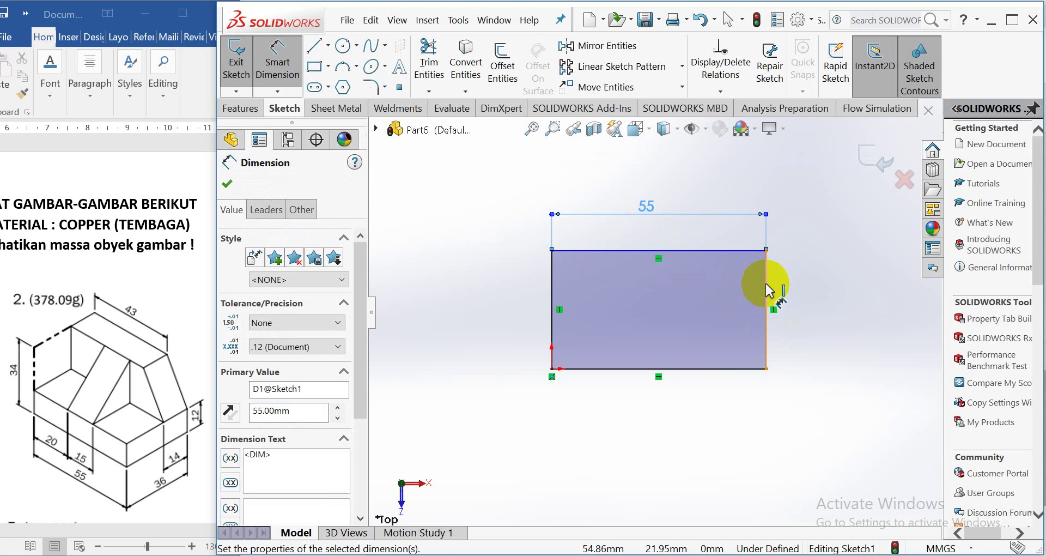
click(767, 311)
click(806, 308)
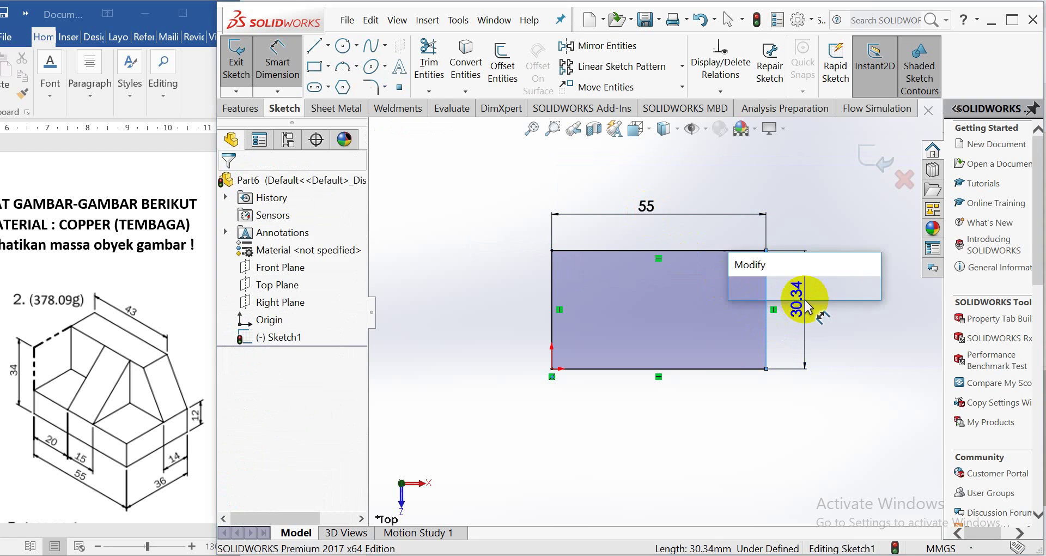
text(36)
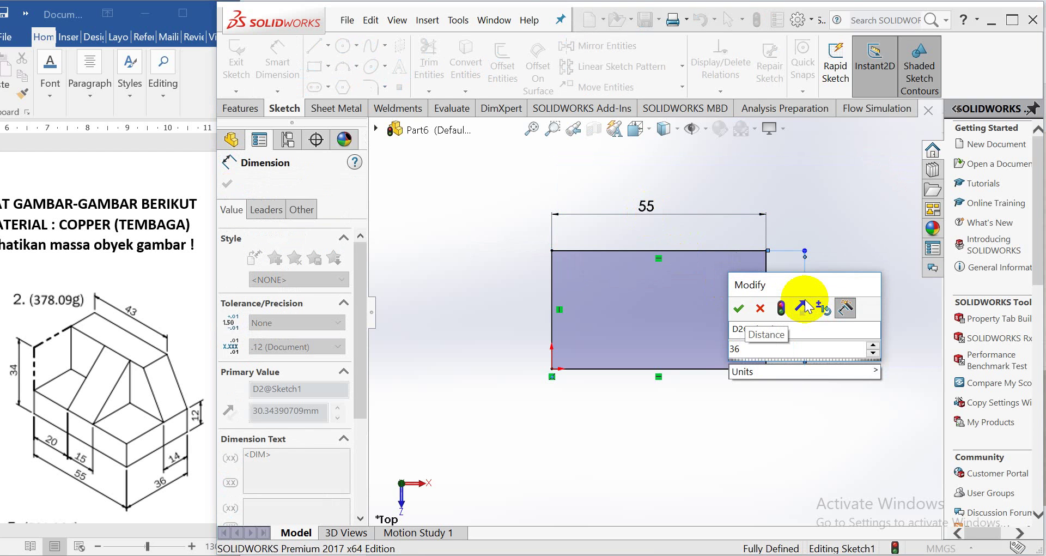
key(Return)
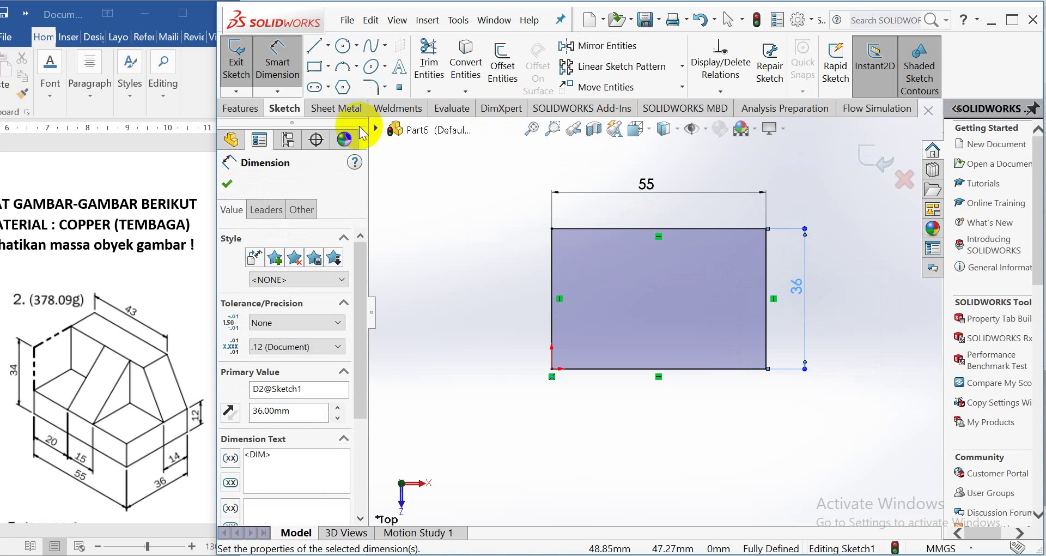
Extrude the rectangle 12 mm into a solid block (Boss-Extrude1)
click(246, 112)
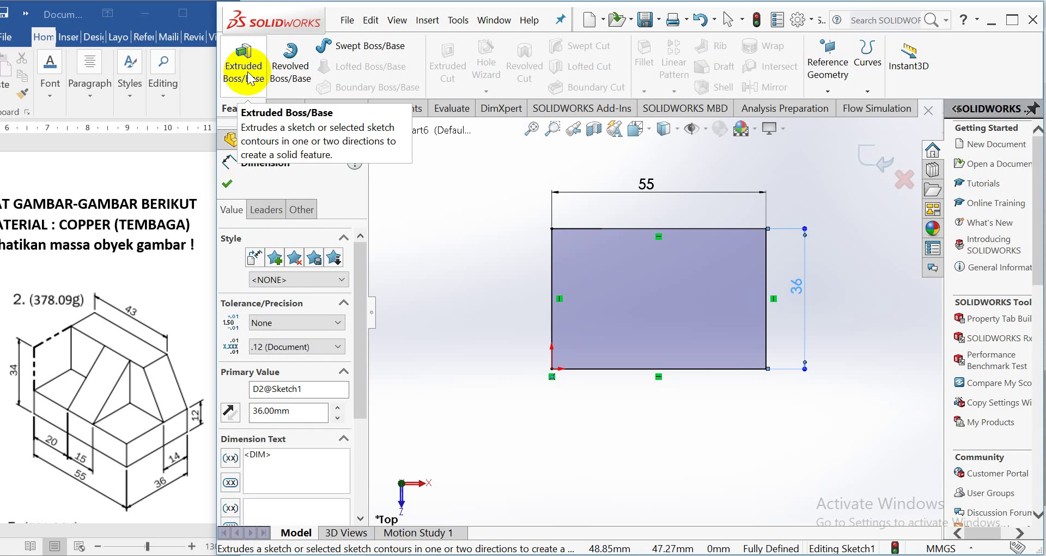
click(249, 78)
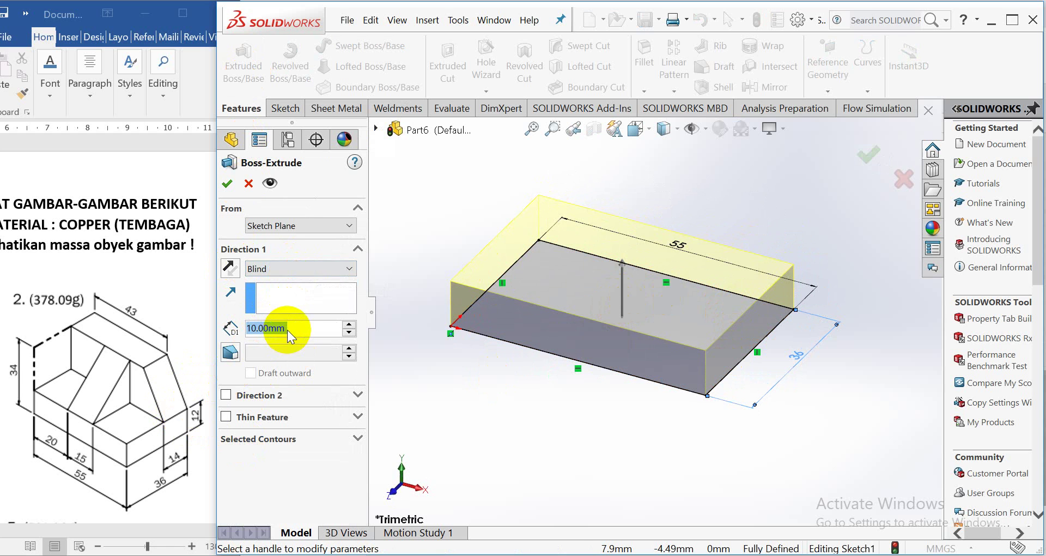
text(12)
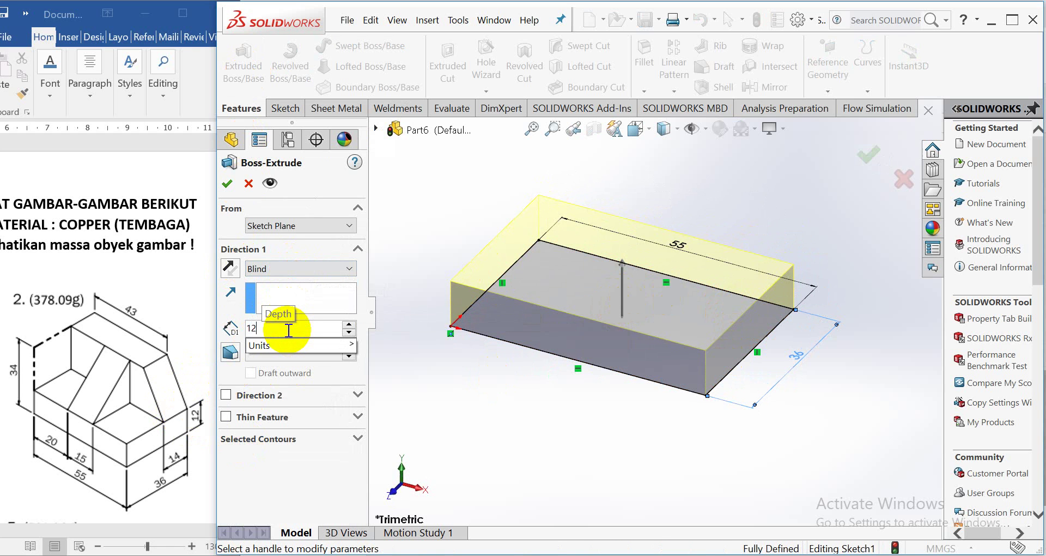
key(Return)
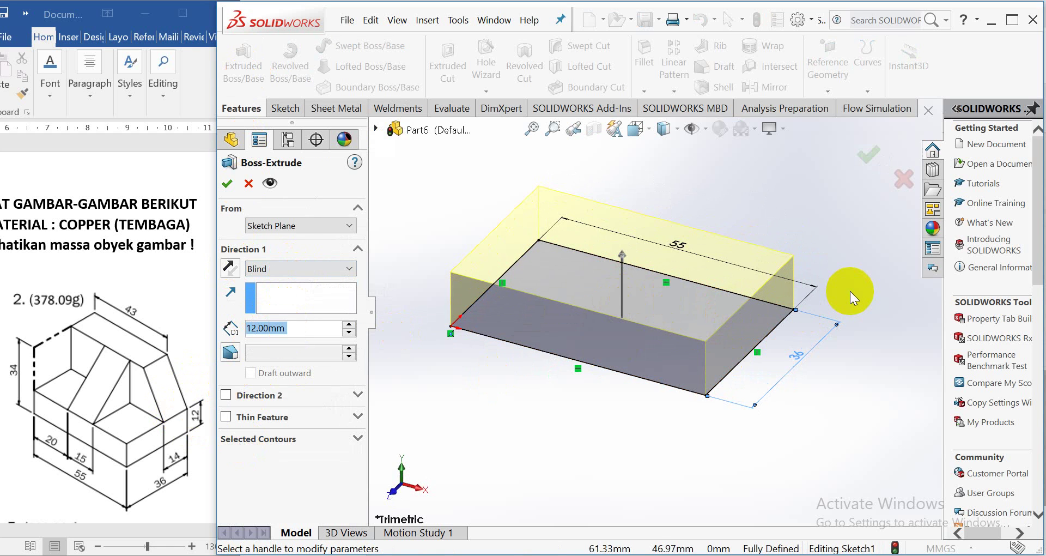
click(227, 185)
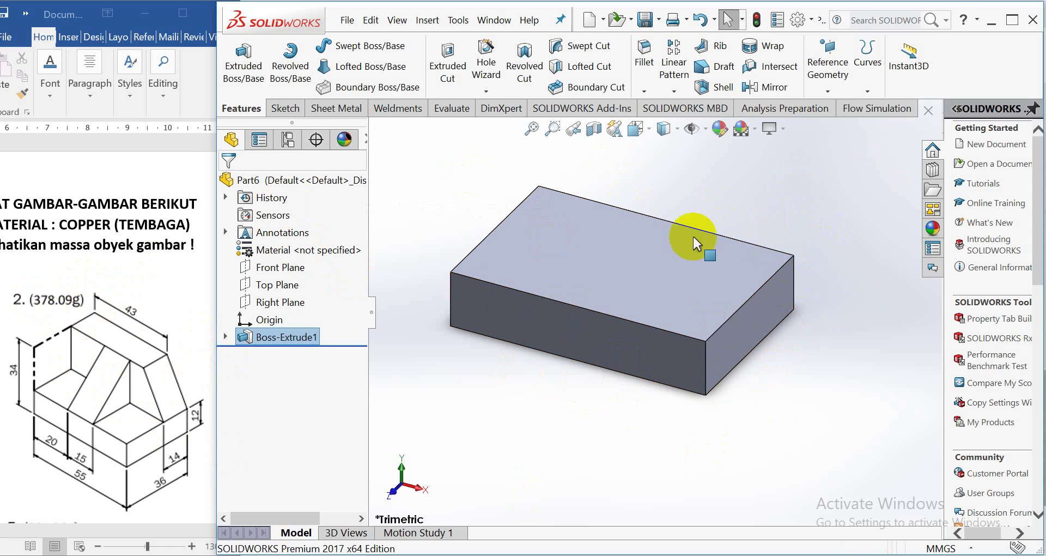
mouse_move(855, 244)
middle_down()
mouse_move(752, 283)
mouse_move(742, 322)
mouse_move(751, 339)
middle_up()
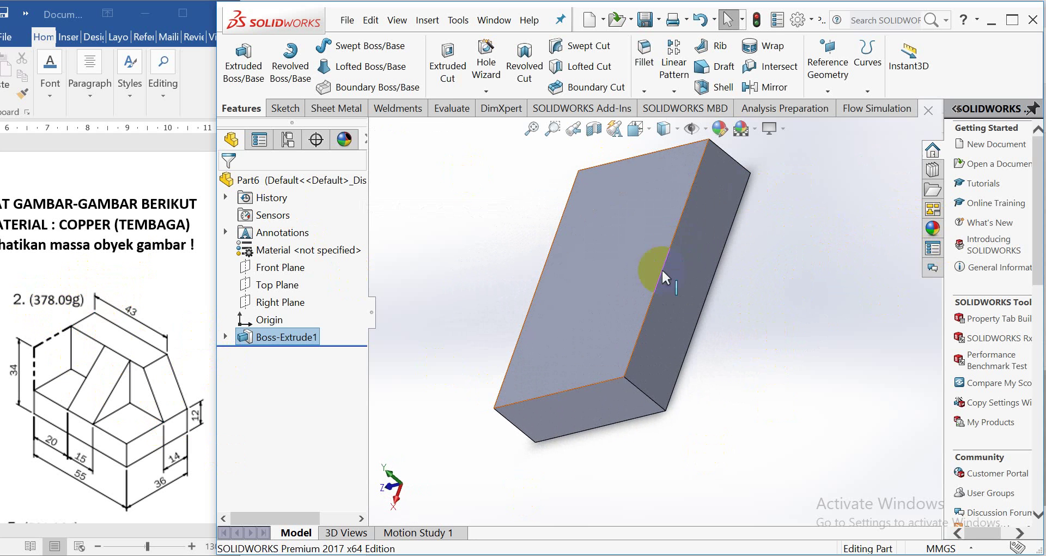
Orbit the block and open Sketch2 on its top face
mouse_move(499, 376)
middle_down()
mouse_move(508, 285)
mouse_move(479, 262)
mouse_move(432, 292)
mouse_move(439, 329)
mouse_move(466, 334)
mouse_move(443, 315)
mouse_move(560, 355)
middle_up()
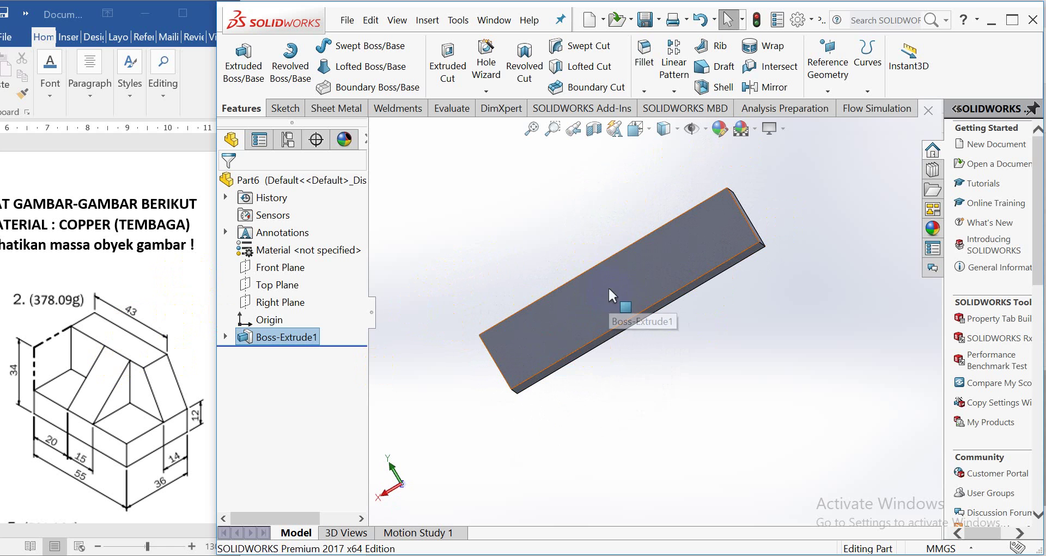
click(506, 294)
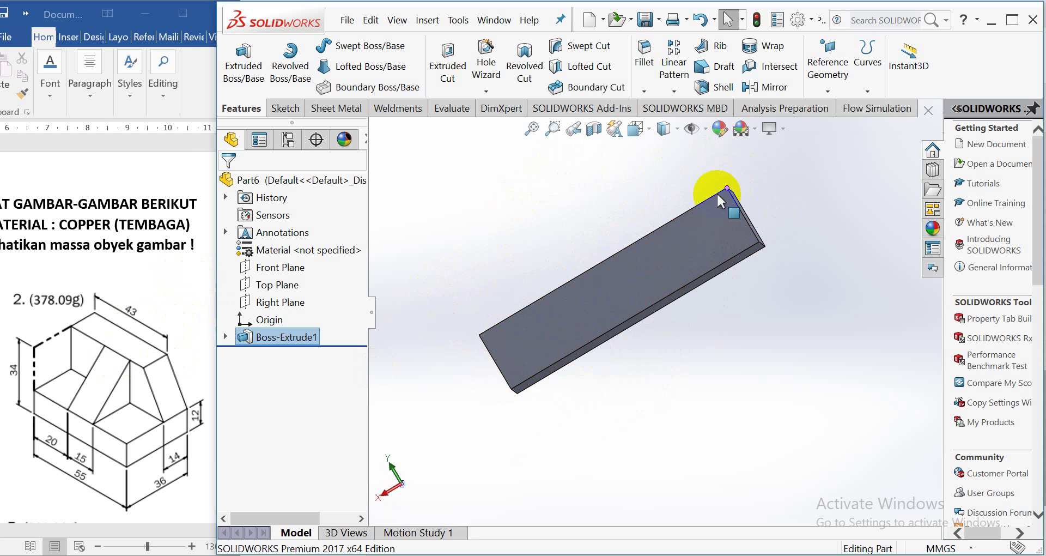
click(624, 289)
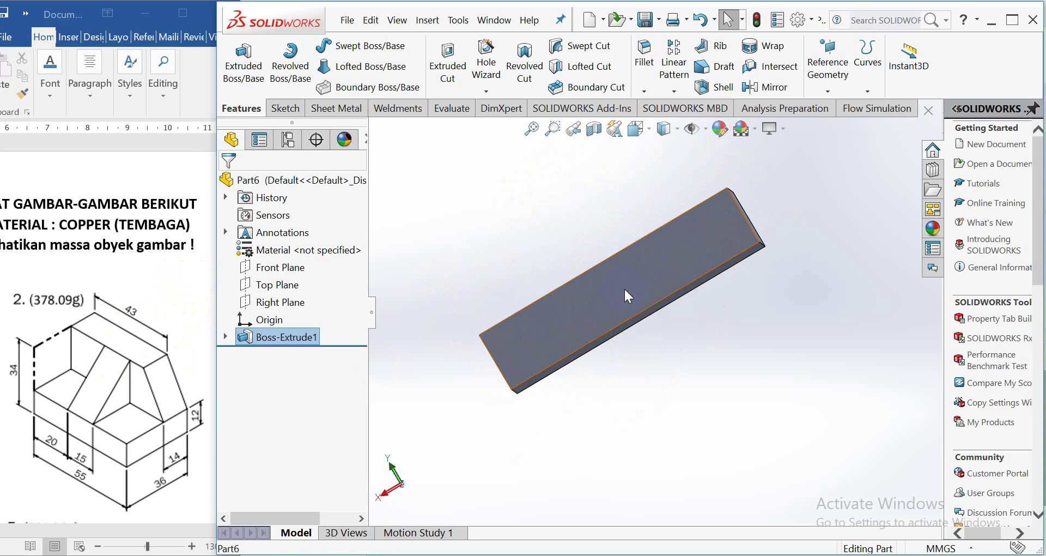
click(682, 254)
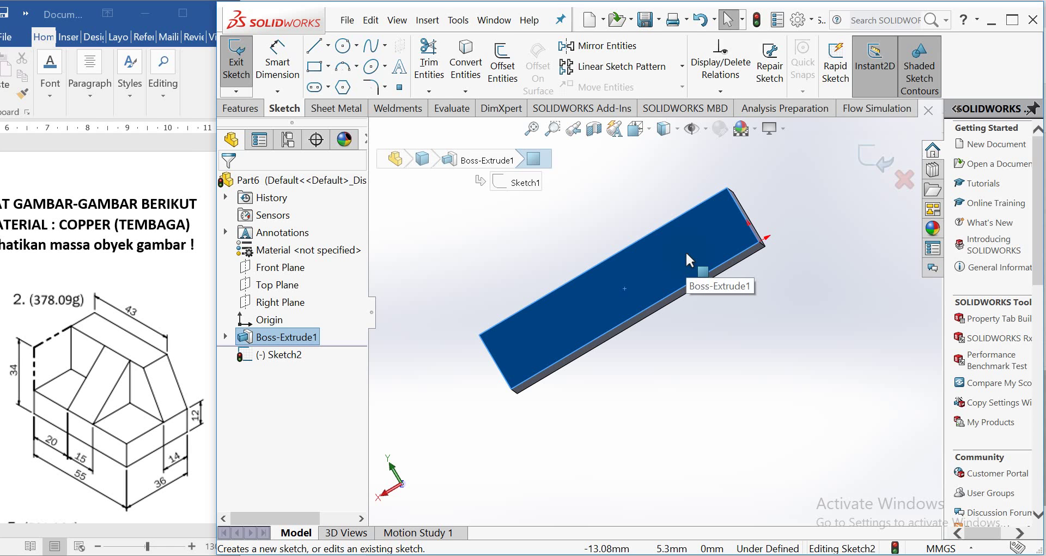
View the face head-on and draw a closed four-line profile with a slanted left side
click(685, 250)
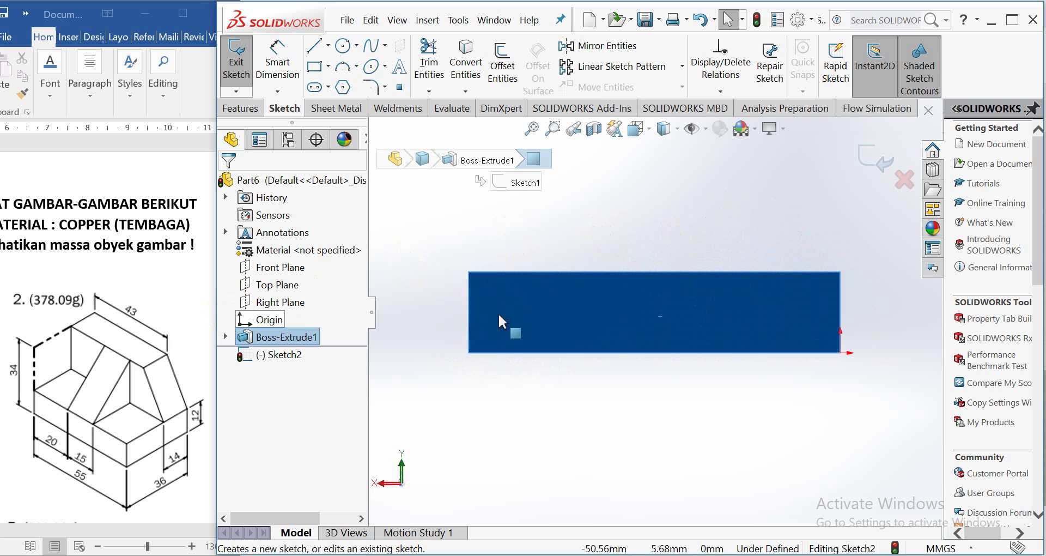
click(502, 400)
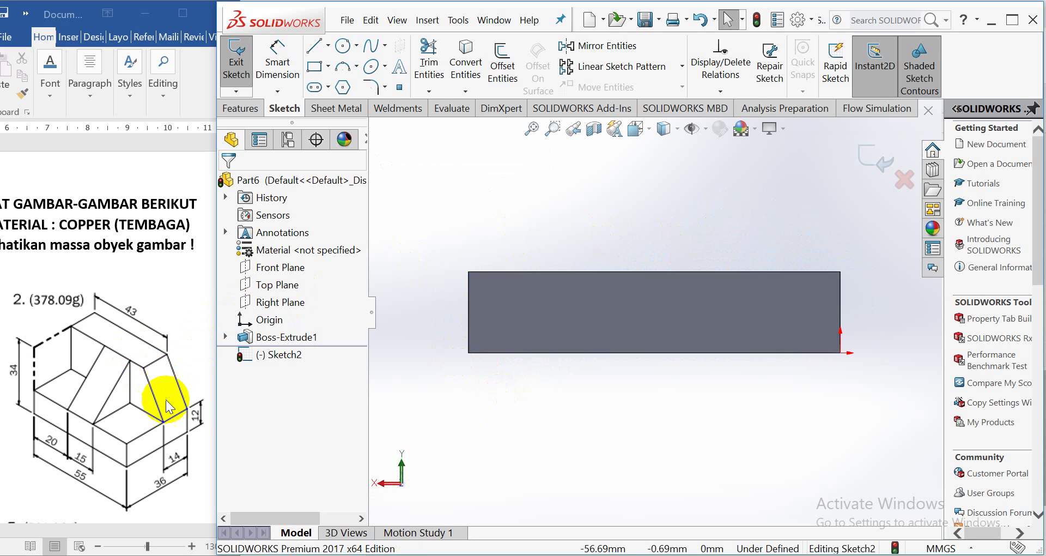
click(315, 46)
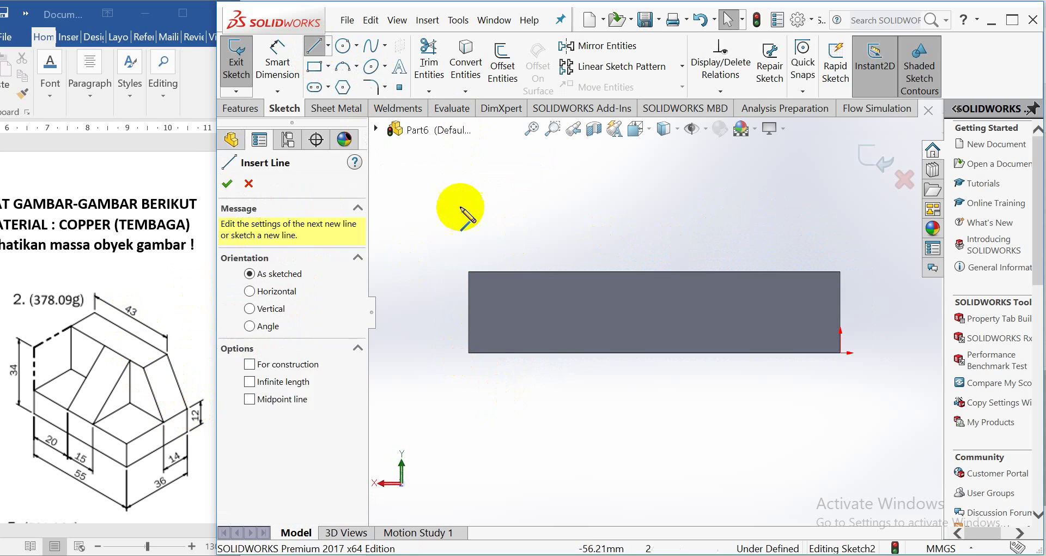
click(468, 270)
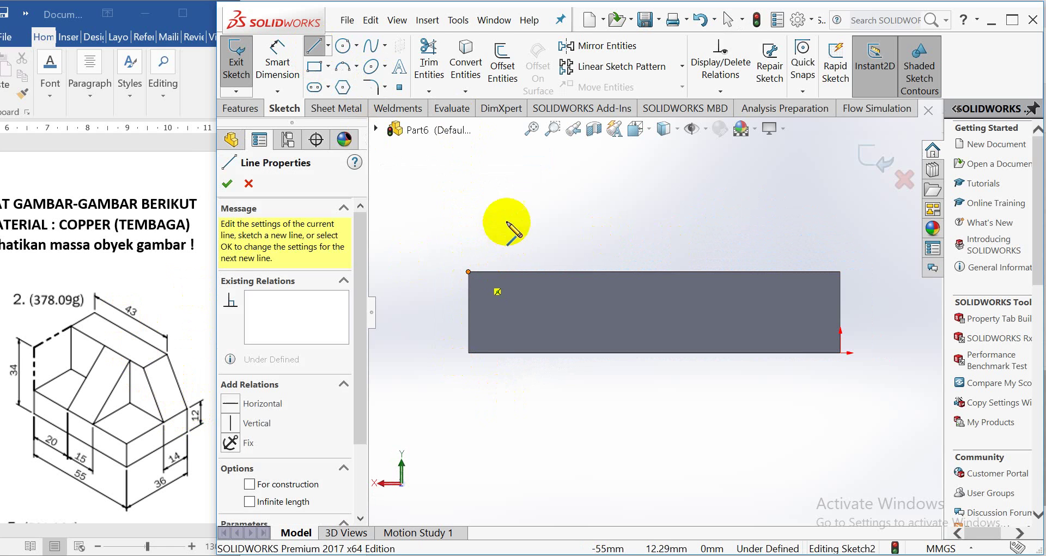
click(536, 173)
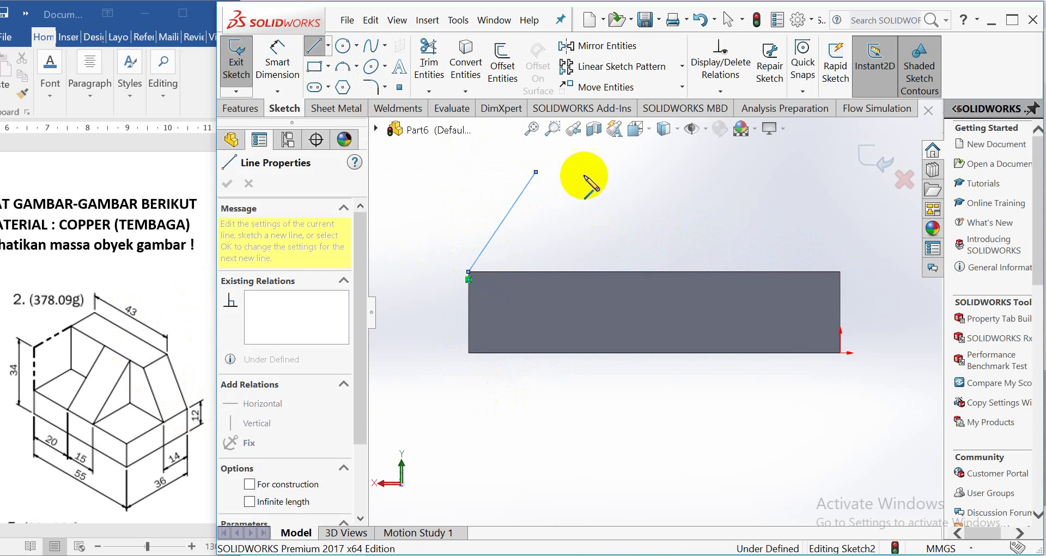
click(839, 168)
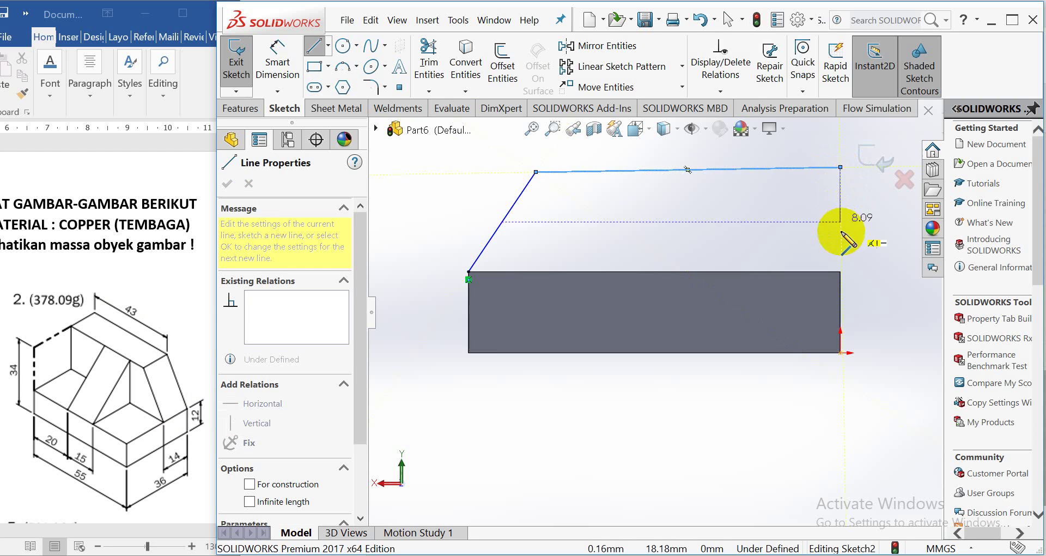
click(840, 271)
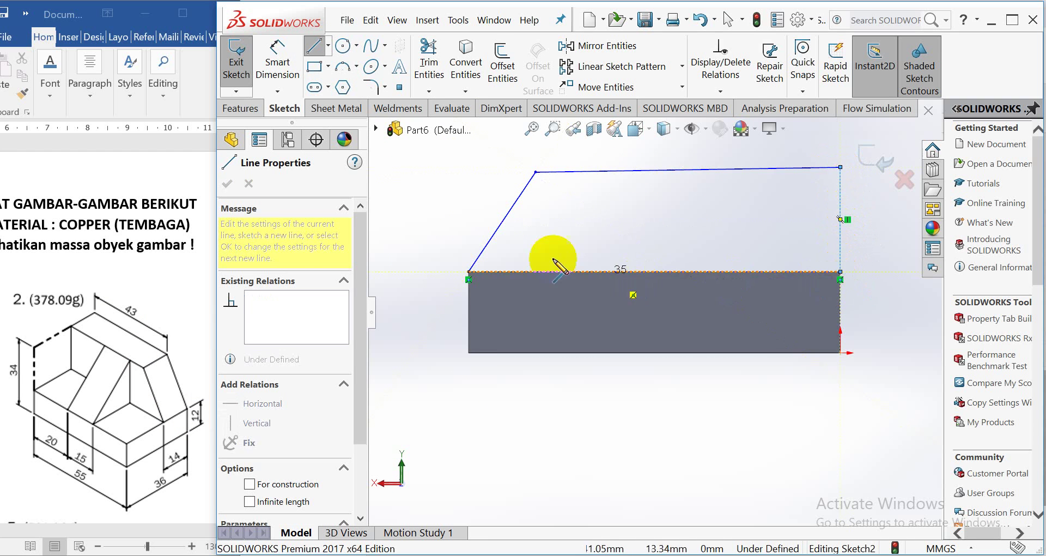
click(469, 270)
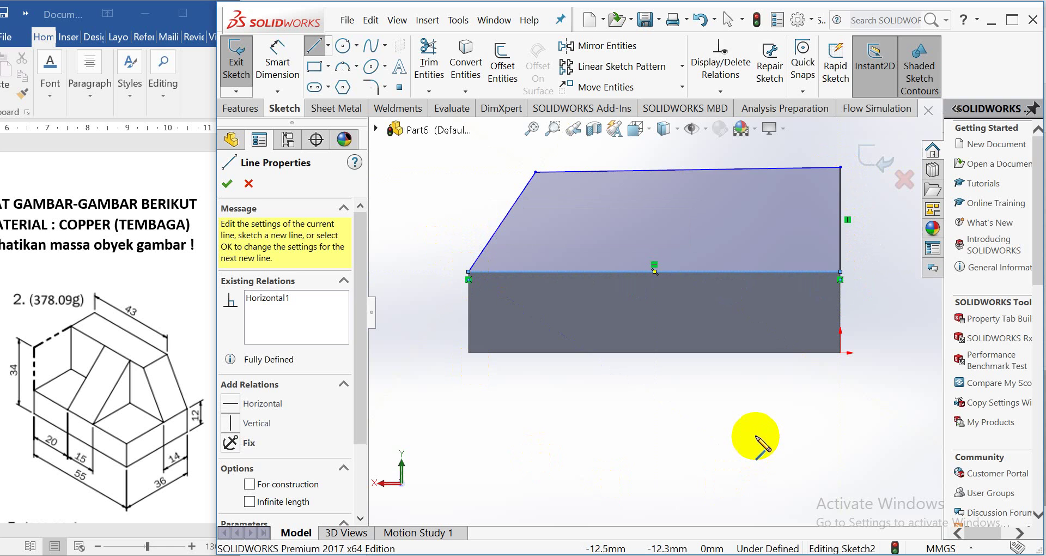
key(Escape)
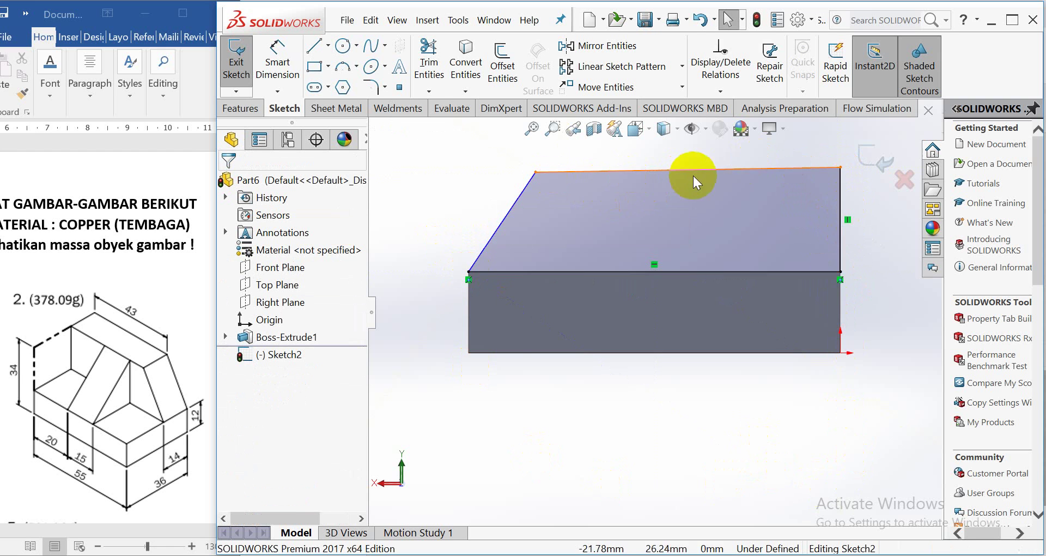
Dimension the profile's top edge to 43 mm
scroll(736, 192, up, 2)
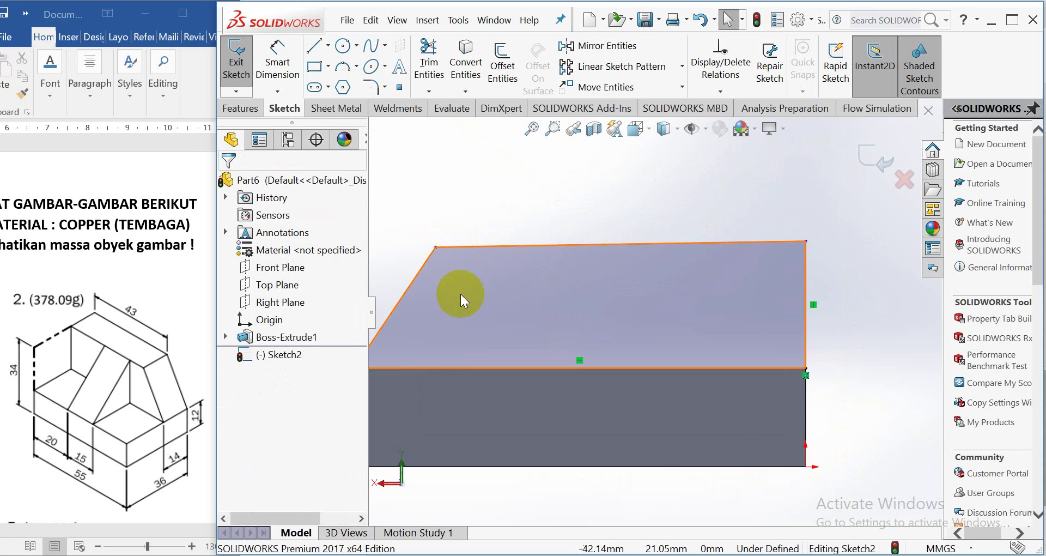
scroll(554, 284, up, 1)
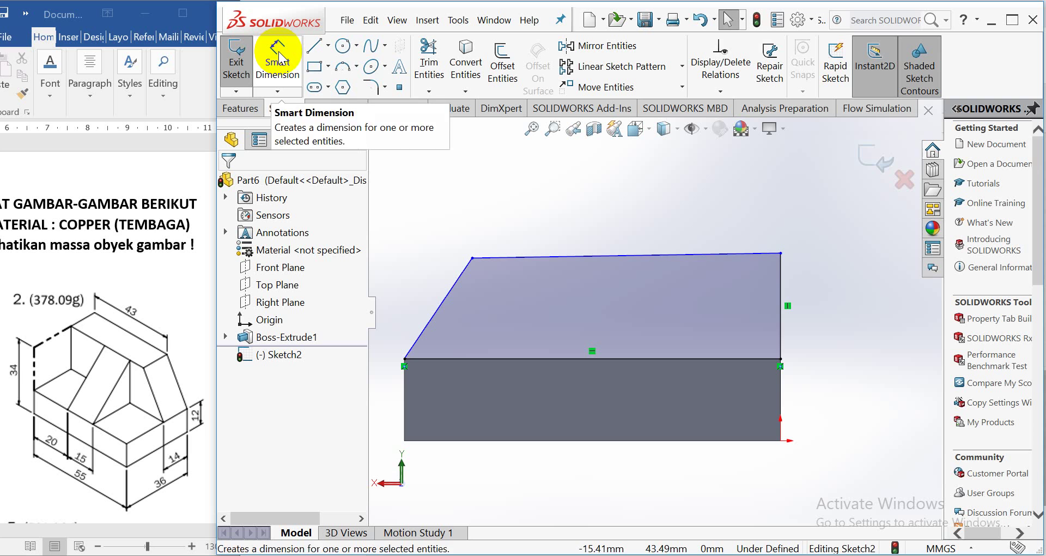
scroll(400, 339, down, 1)
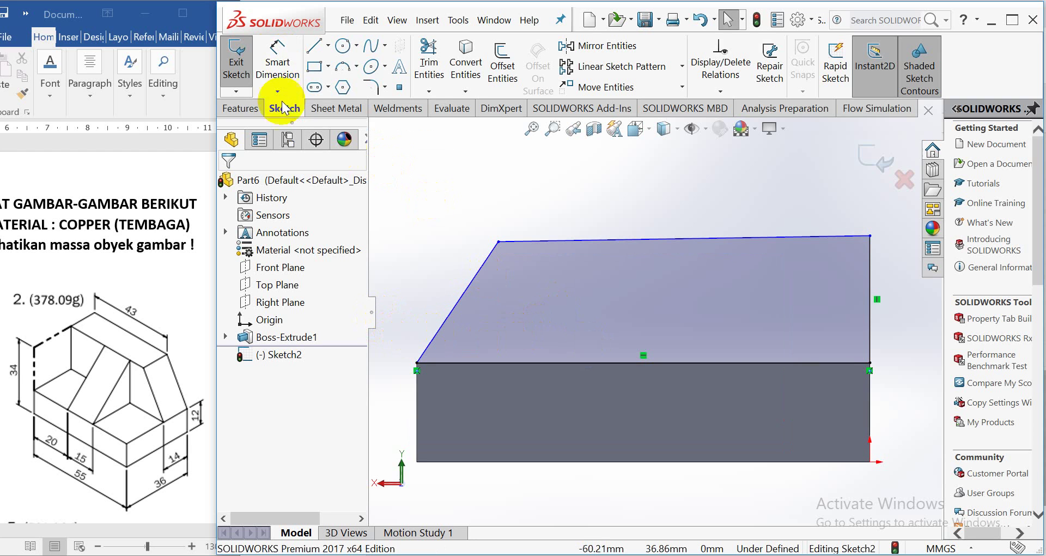
click(286, 57)
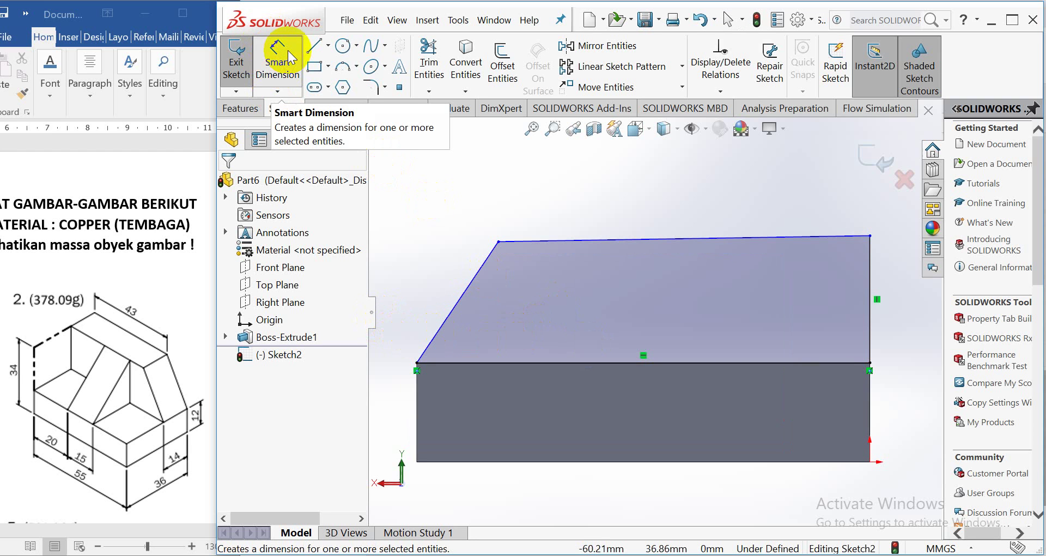
click(288, 57)
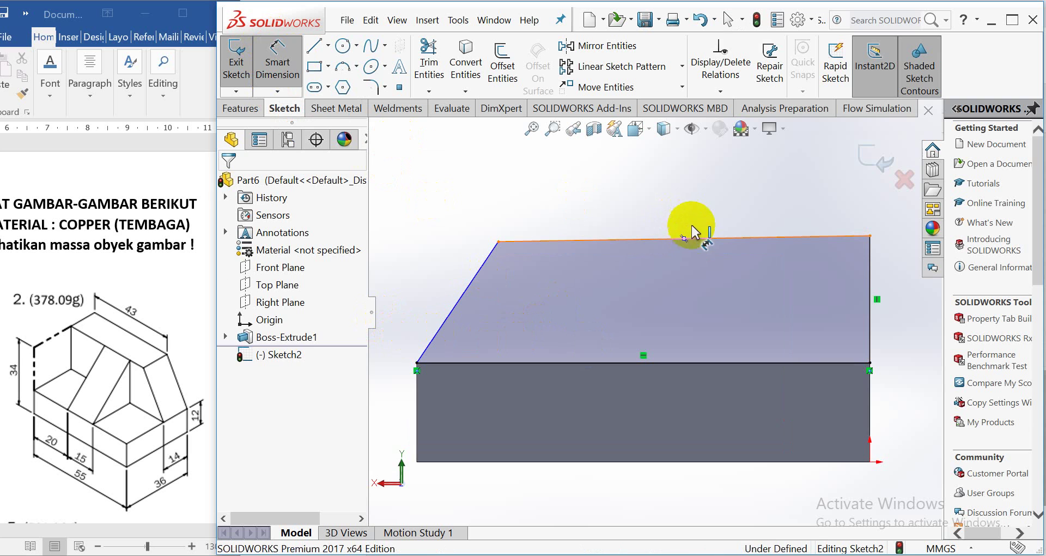
click(688, 238)
click(699, 202)
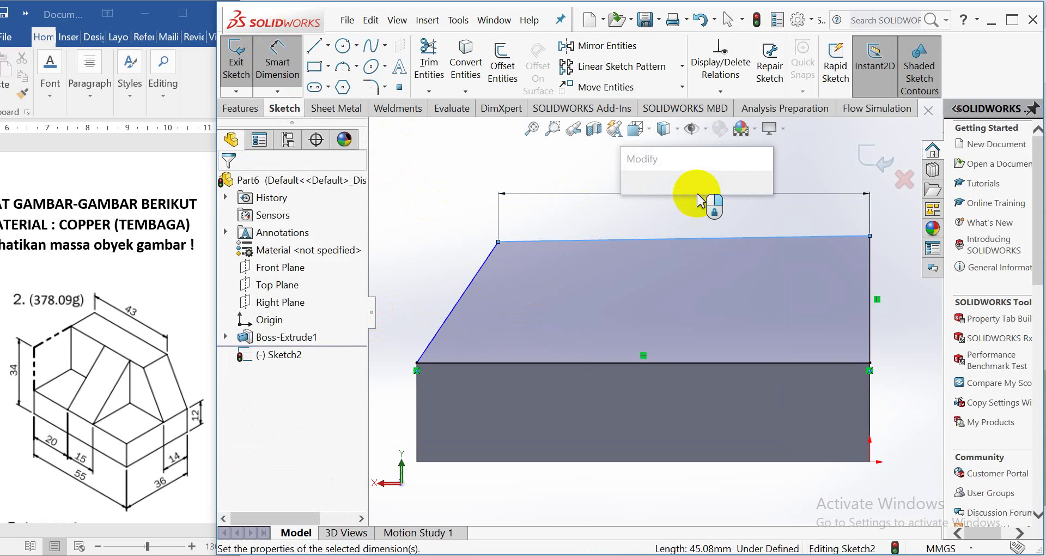
text(45)
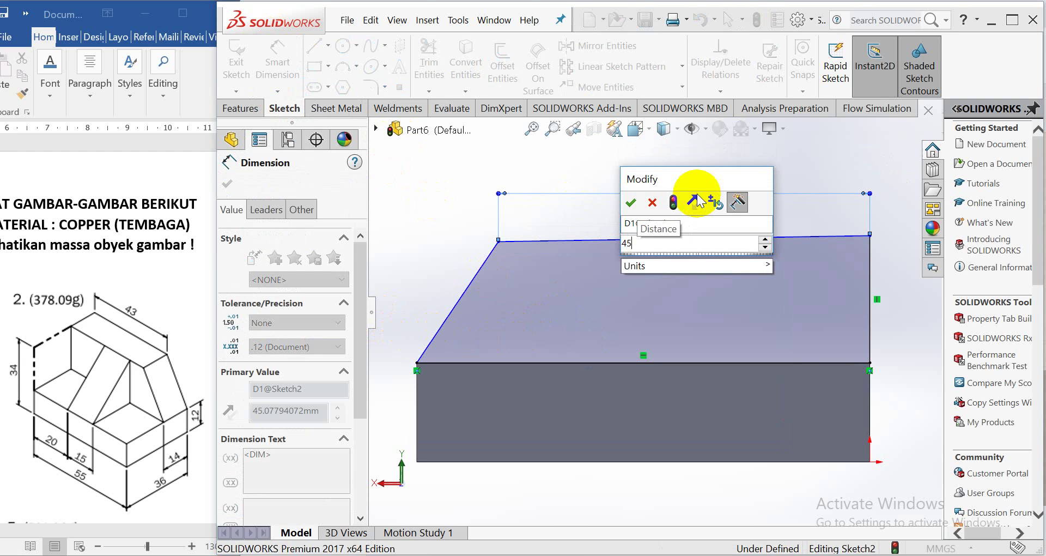
key(BackSpace)
text(3)
key(Return)
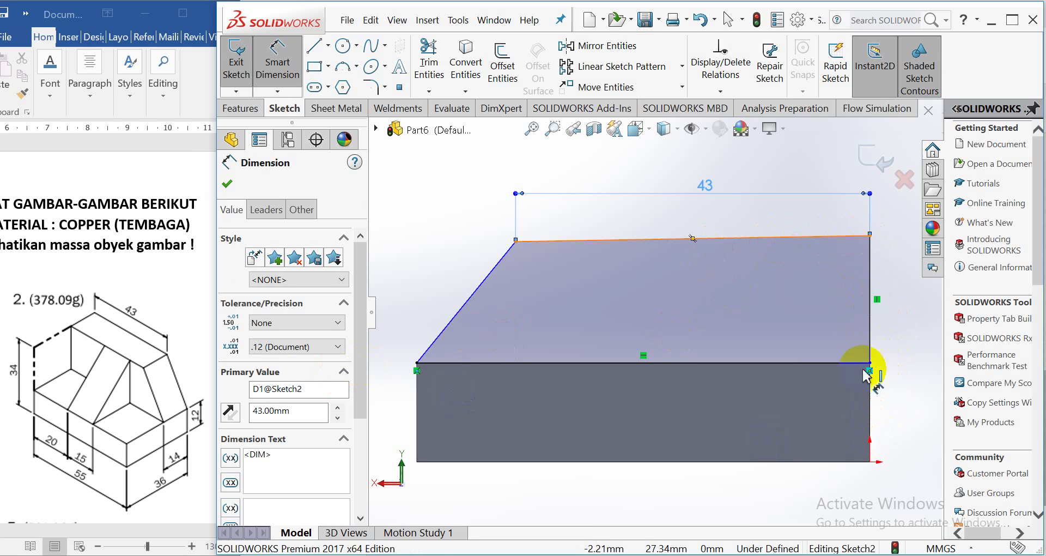
Add a 34° angle dimension at the right edge, then undo it
drag(859, 304, 839, 462)
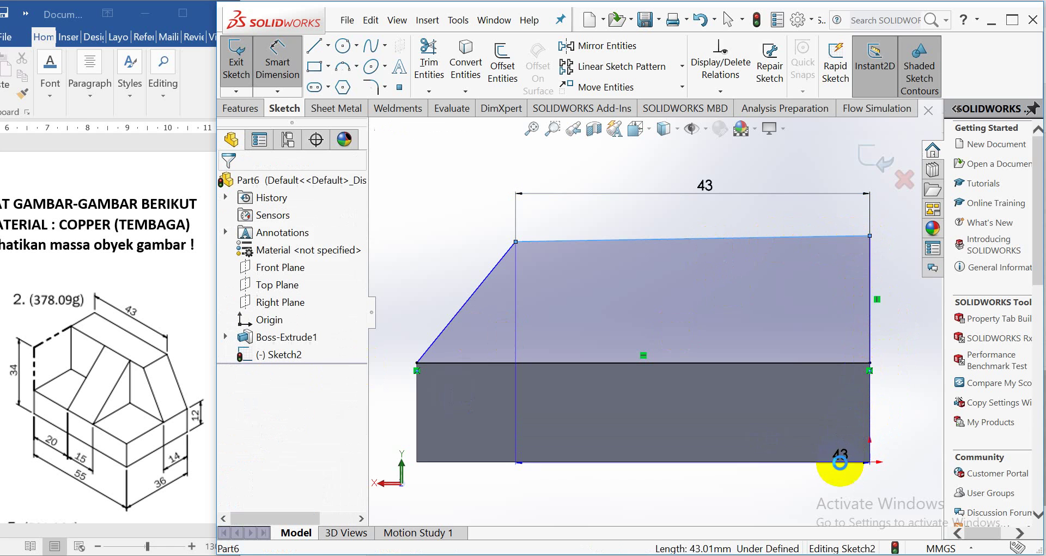
click(839, 461)
click(898, 355)
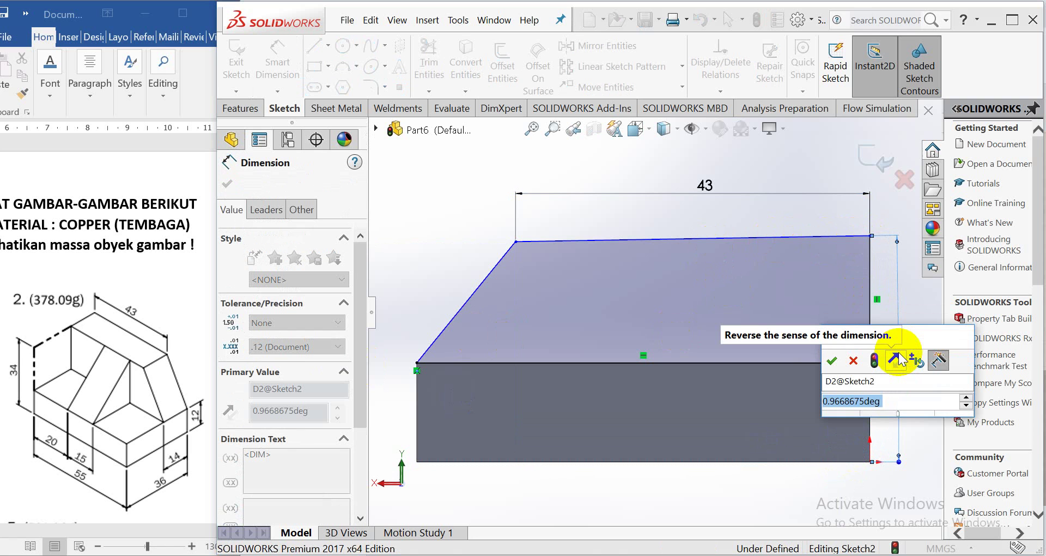
text(34)
key(Return)
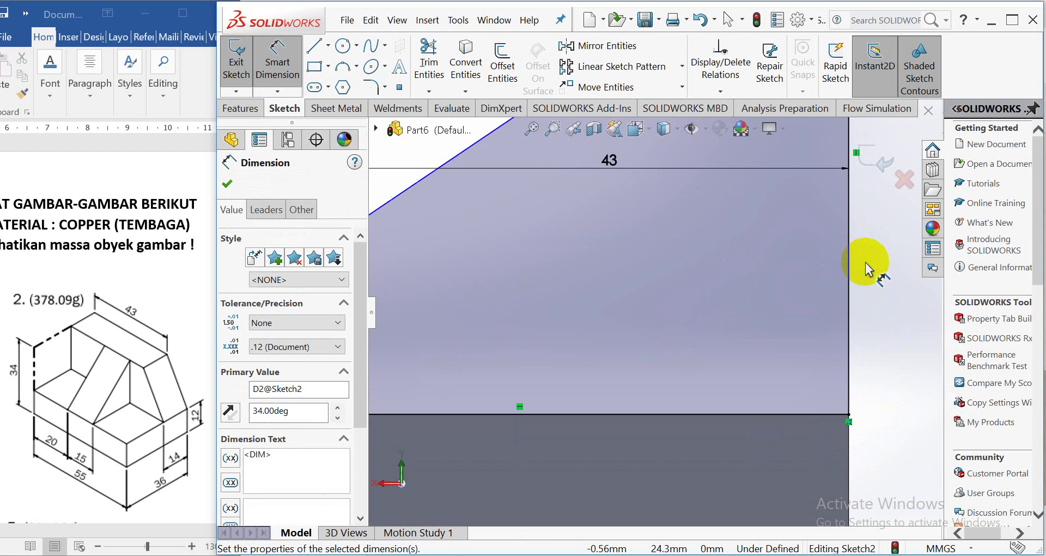
scroll(865, 262, up, 3)
scroll(666, 223, up, 2)
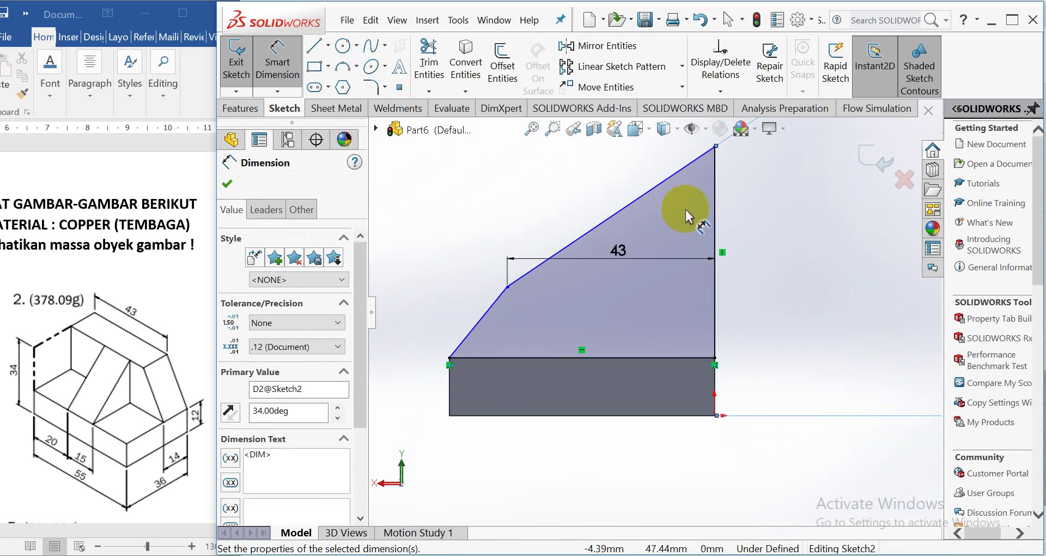
scroll(685, 209, up, 1)
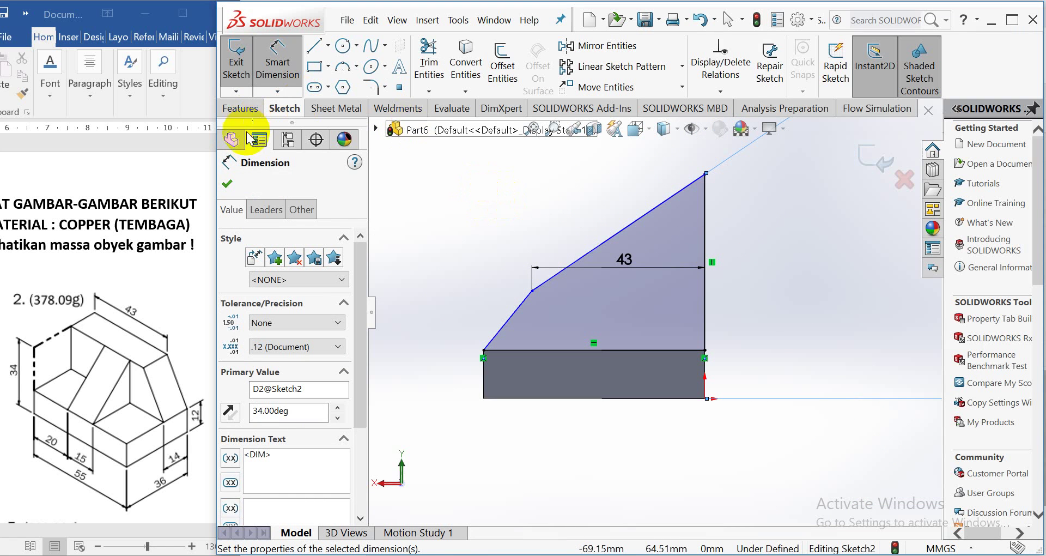
mouse_move(429, 130)
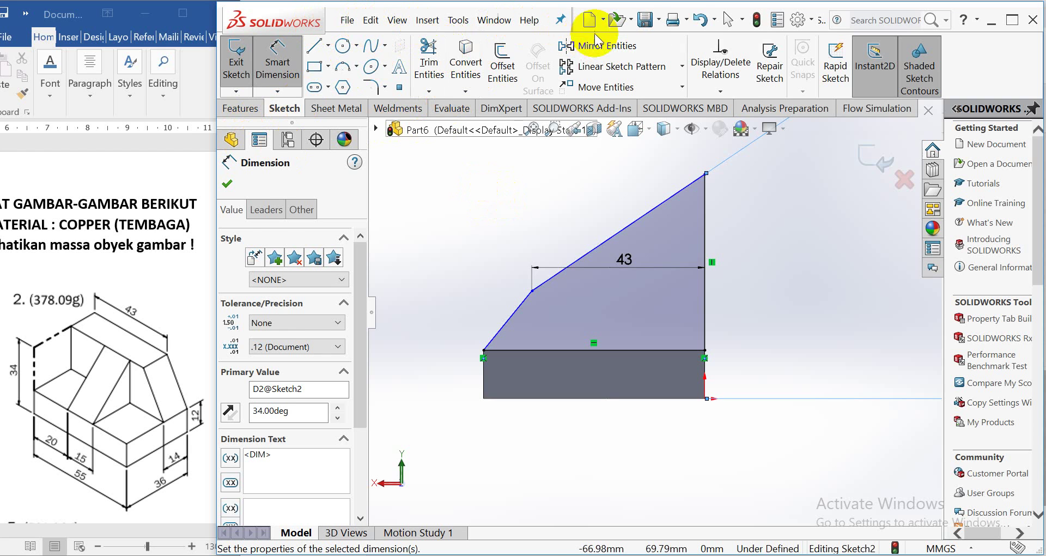
click(699, 26)
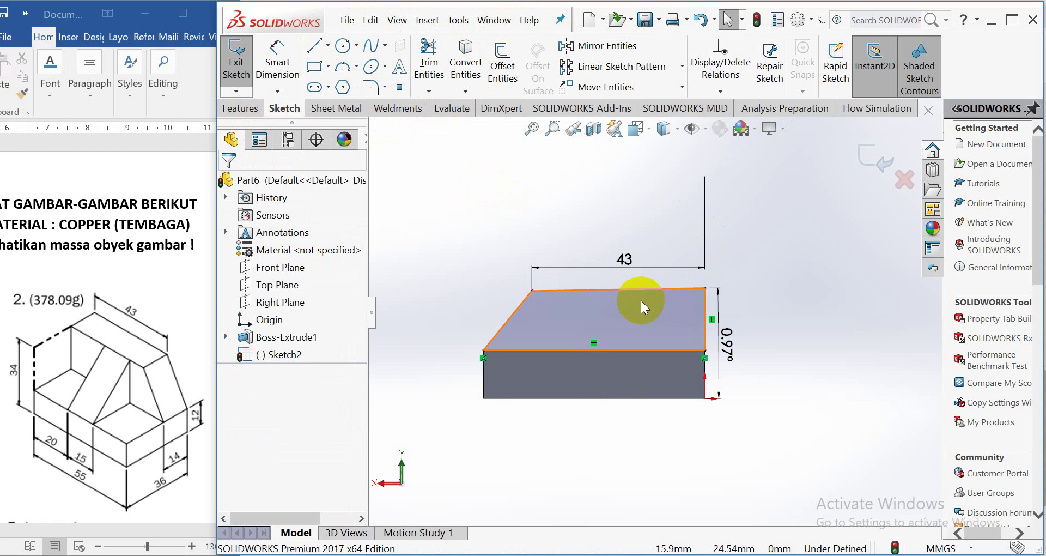
Undo the 43 mm dimension and delete the top line and right vertical line
click(699, 23)
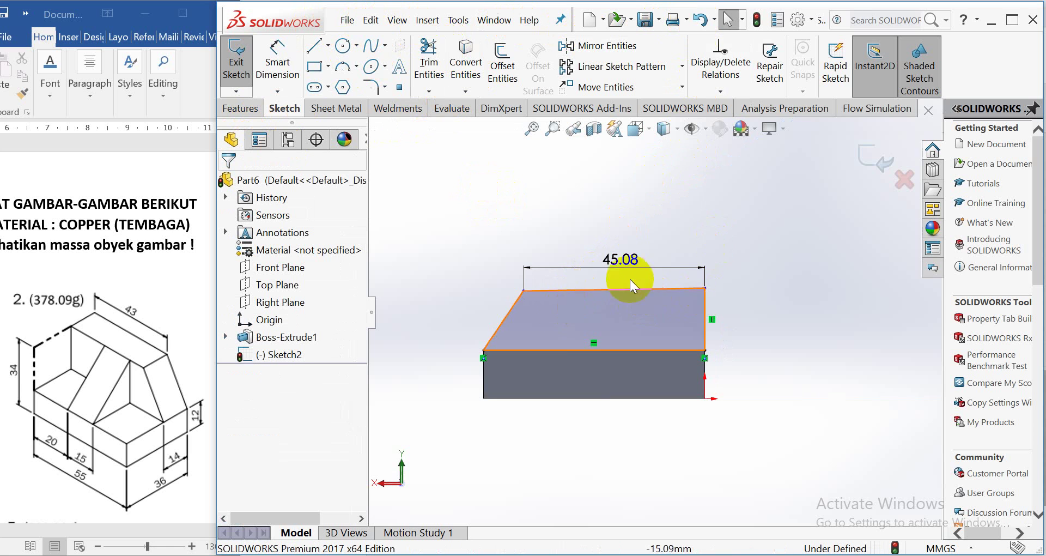
scroll(586, 318, down, 3)
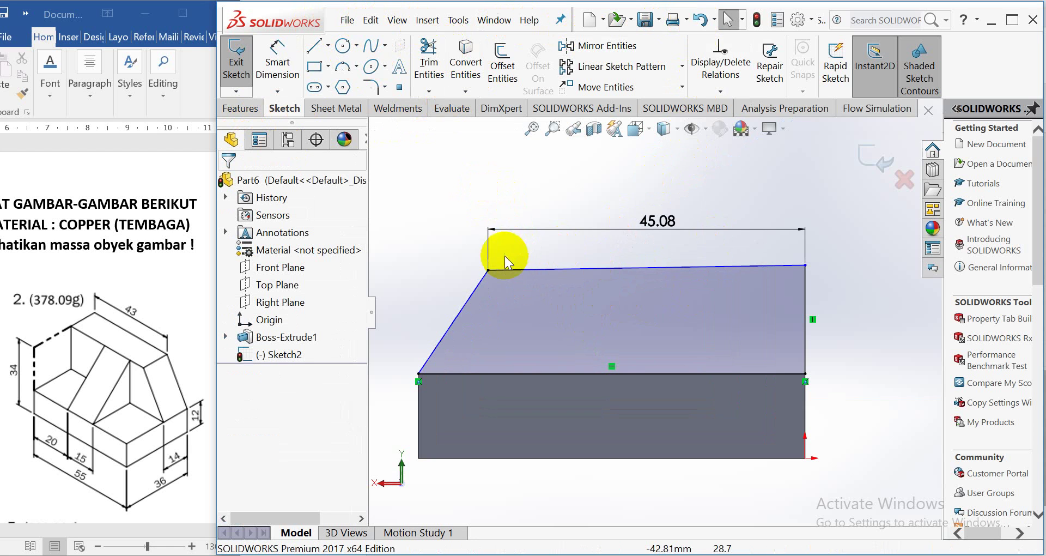
drag(441, 169, 850, 310)
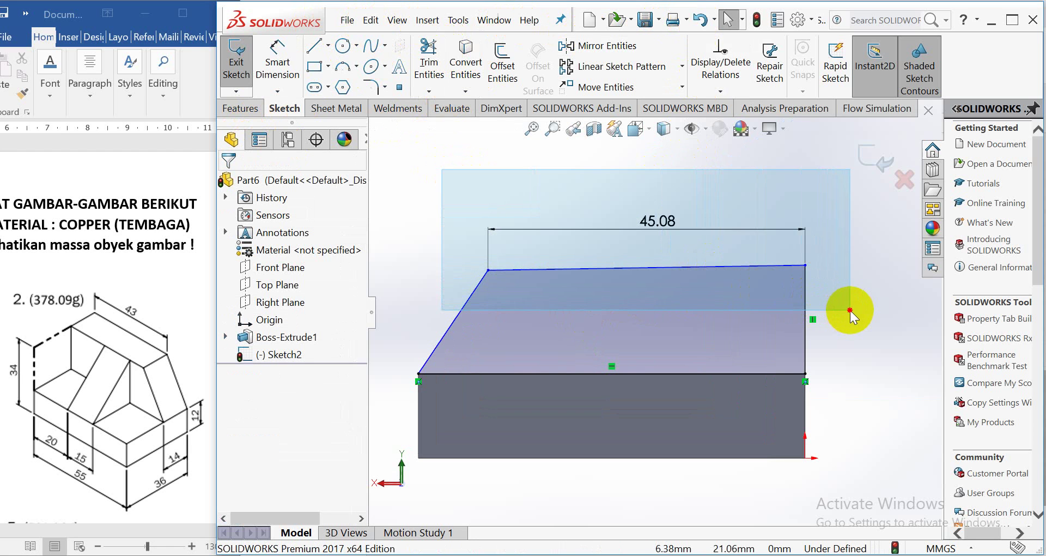
key(Delete)
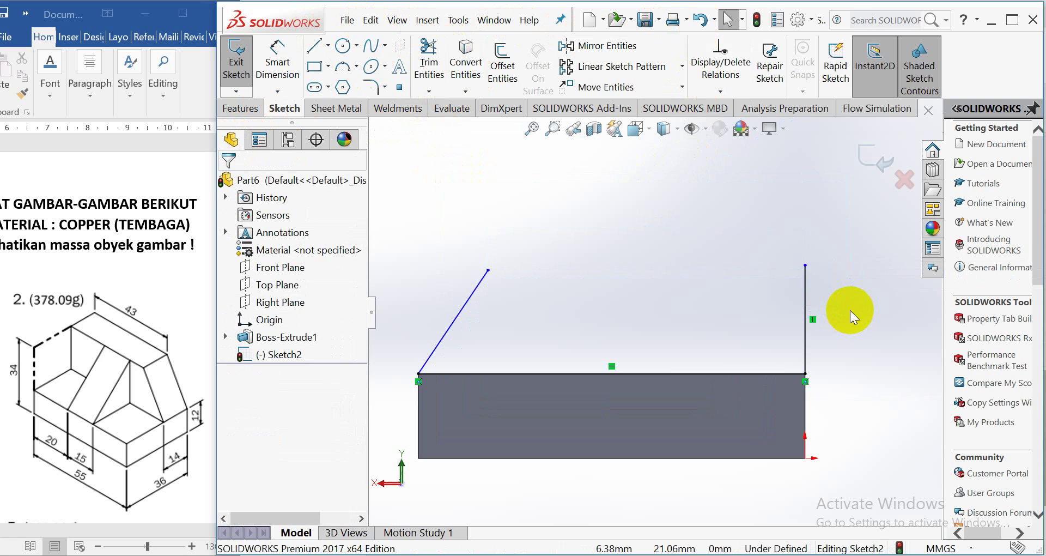
click(807, 296)
key(Delete)
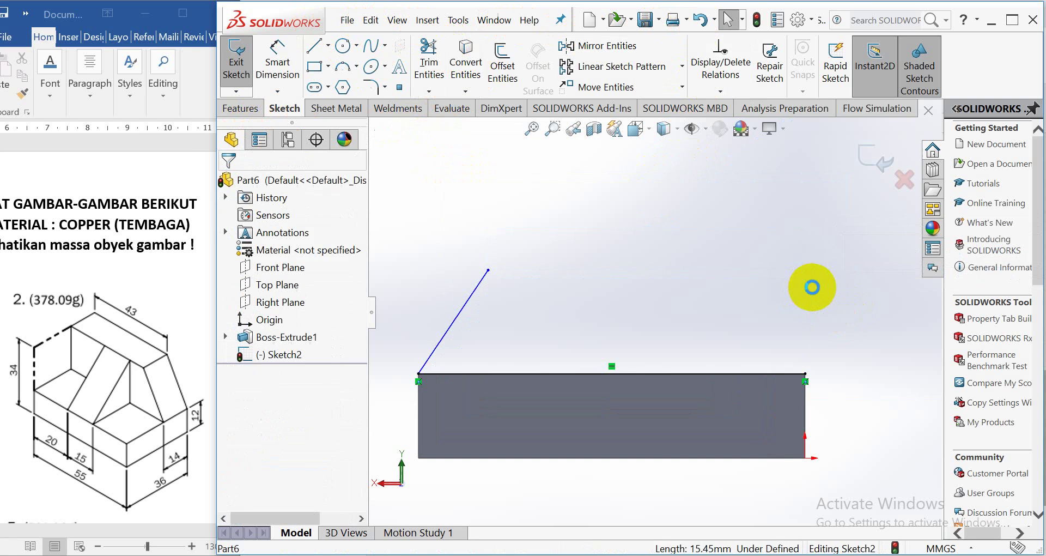
Redraw a vertical right side and horizontal top line to close the profile
click(316, 51)
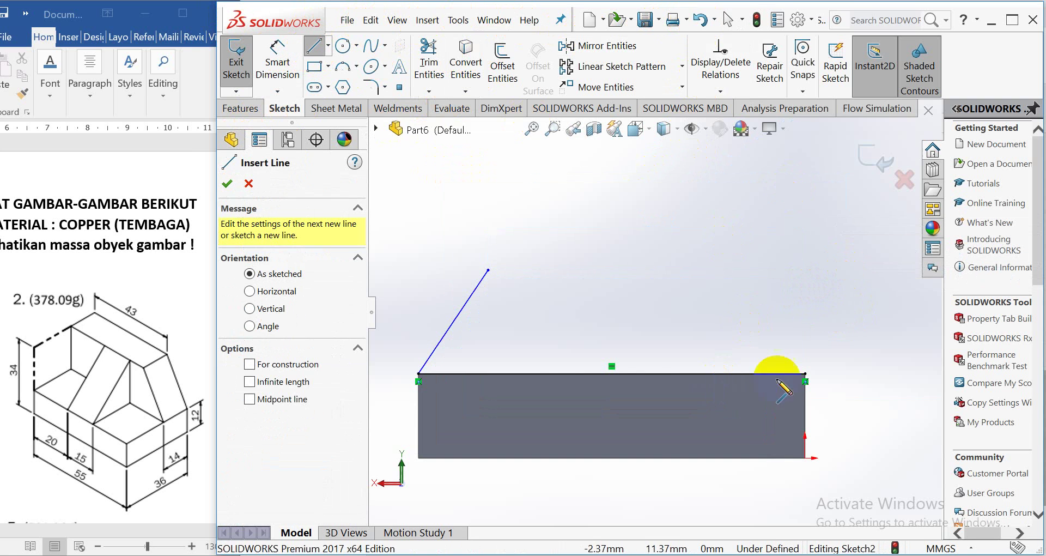
click(807, 374)
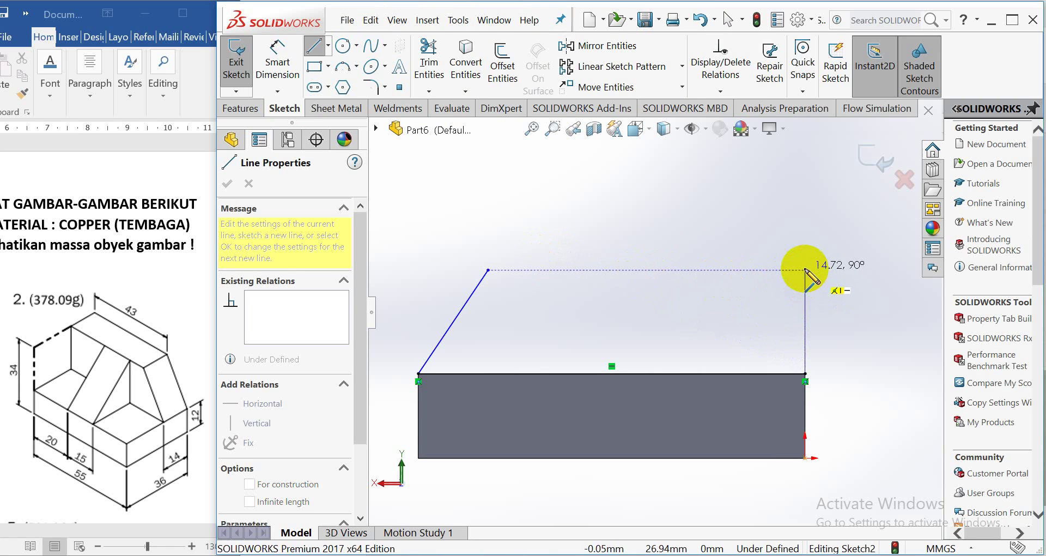
click(805, 270)
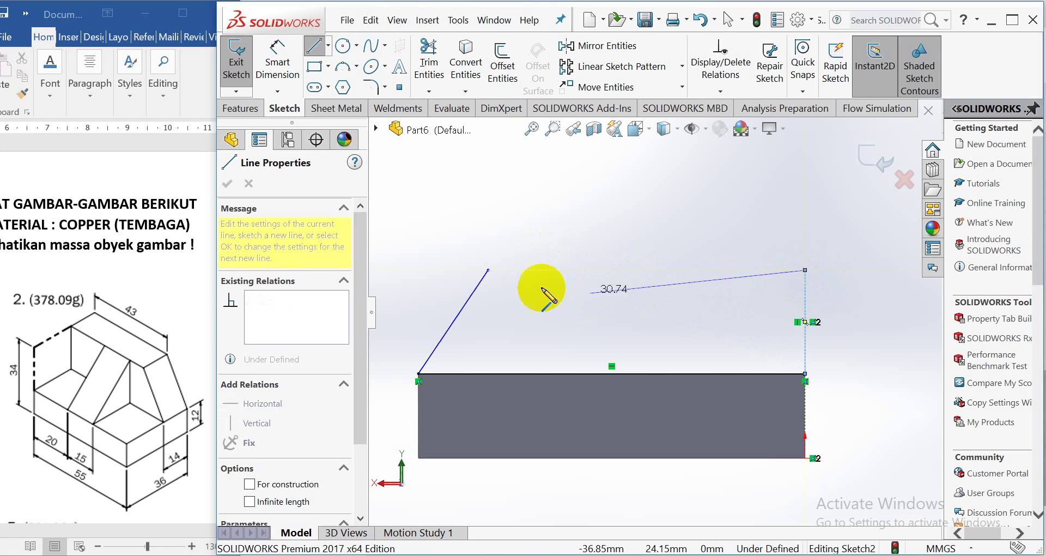
click(488, 270)
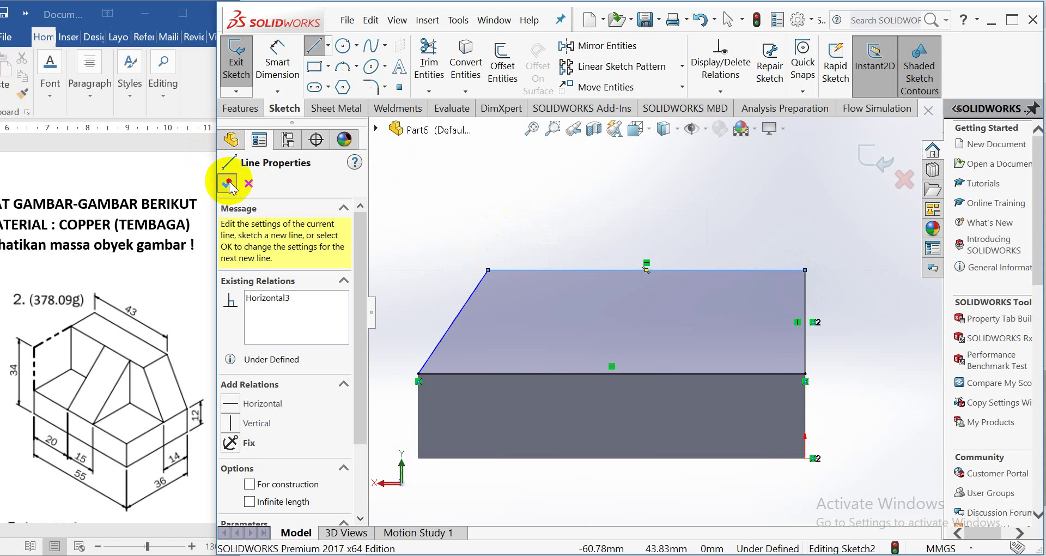
click(277, 61)
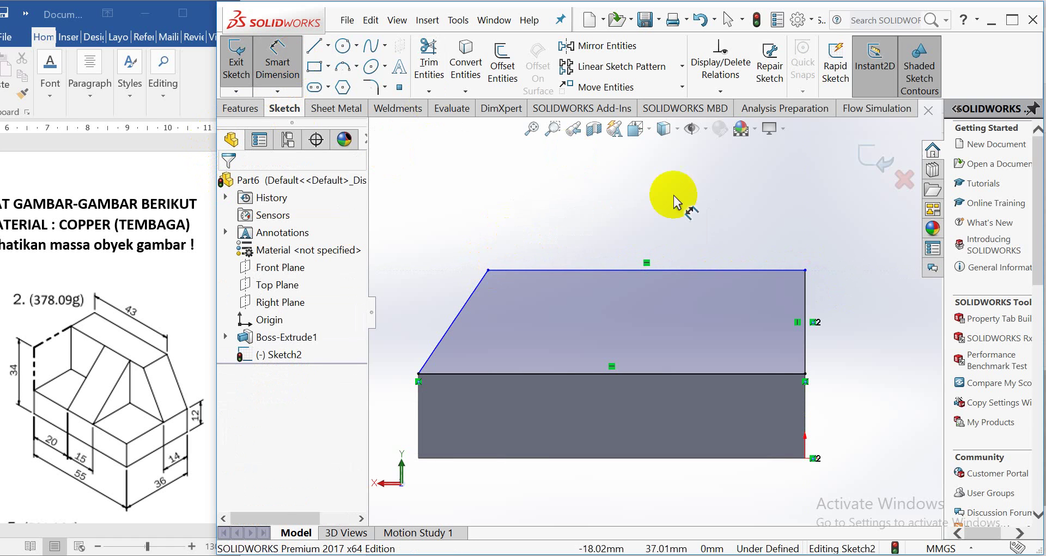
click(727, 269)
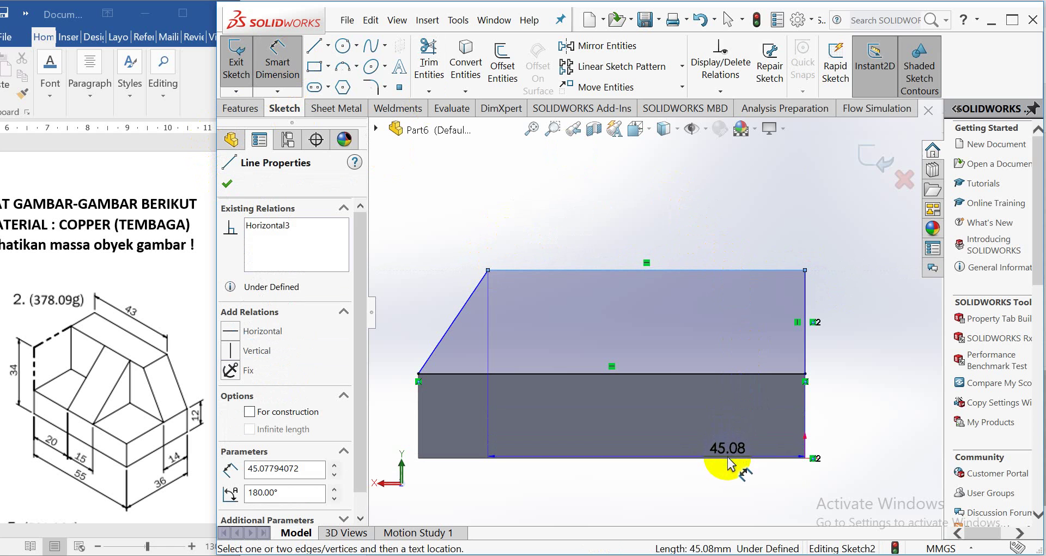
Dimension the profile's right side to 34 mm and its top edge to 43 mm
click(730, 462)
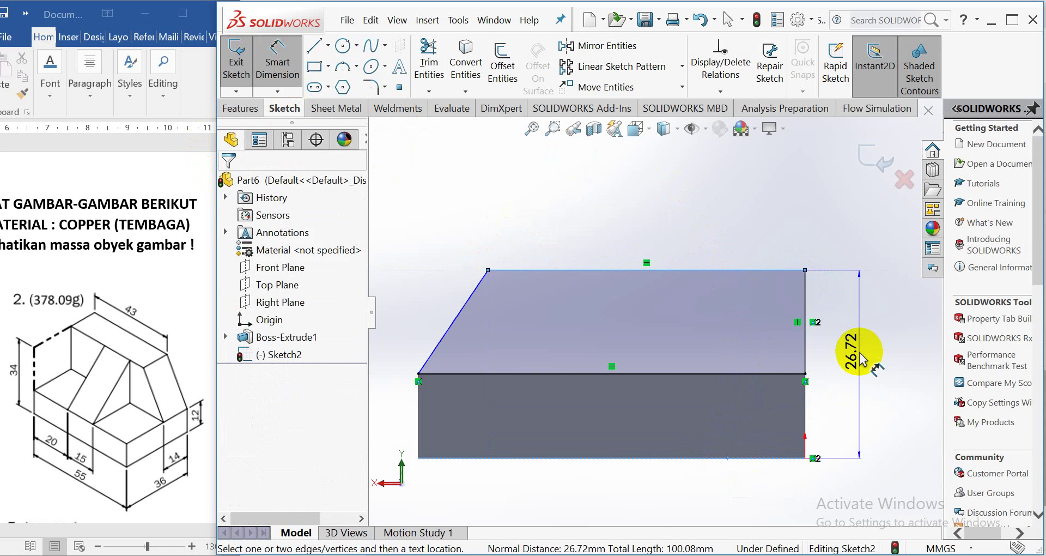
click(859, 357)
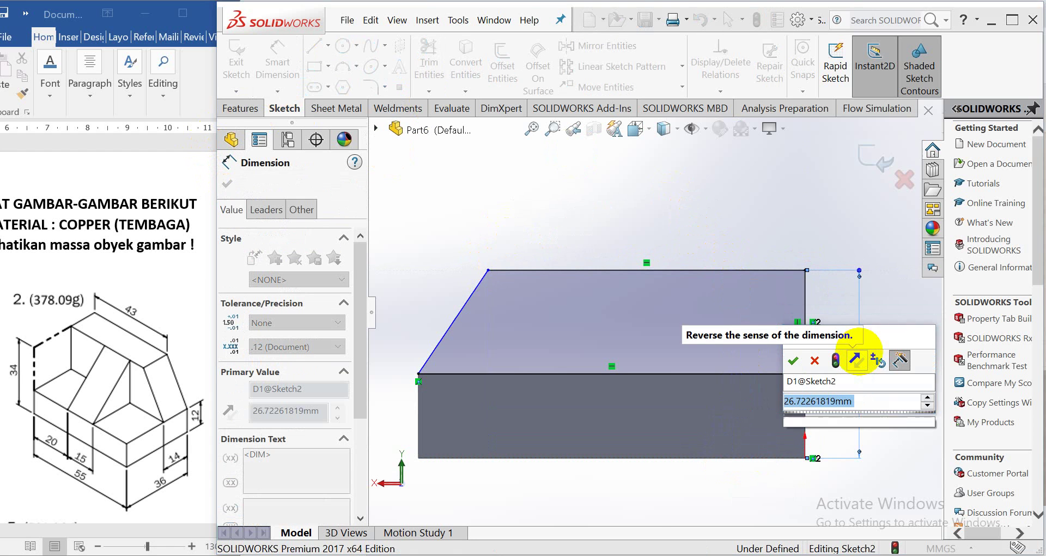
text(34)
key(Return)
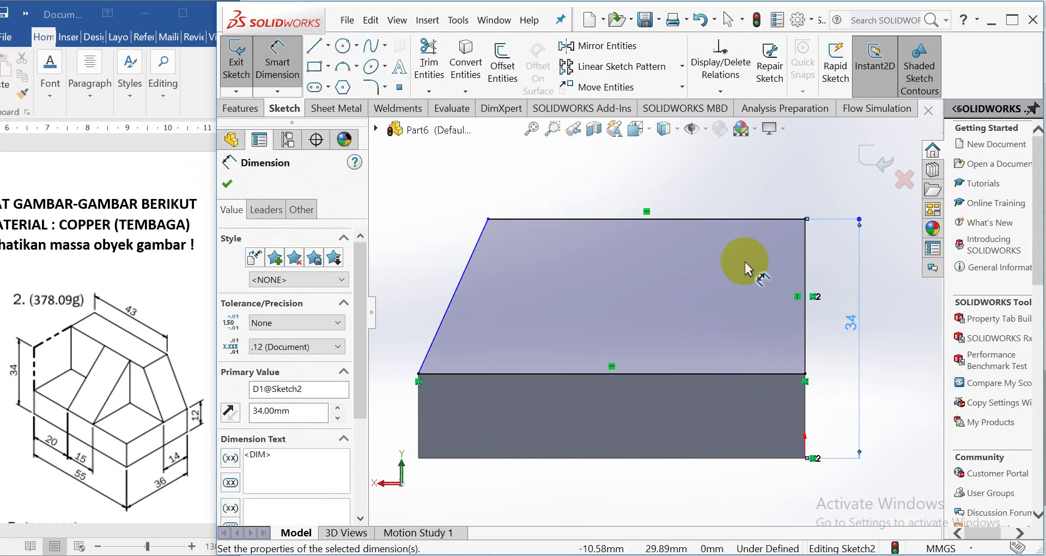
click(598, 219)
click(633, 184)
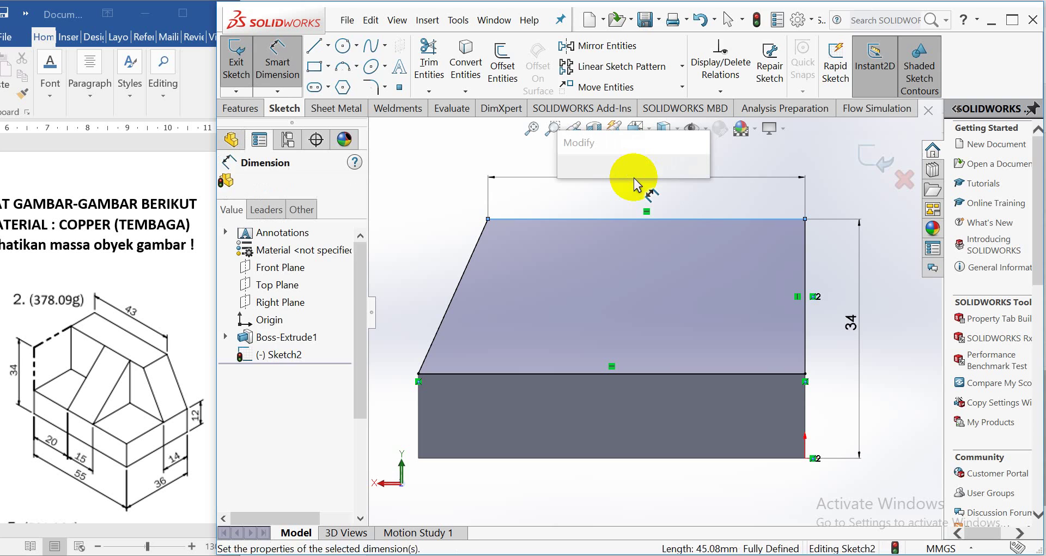
text(43)
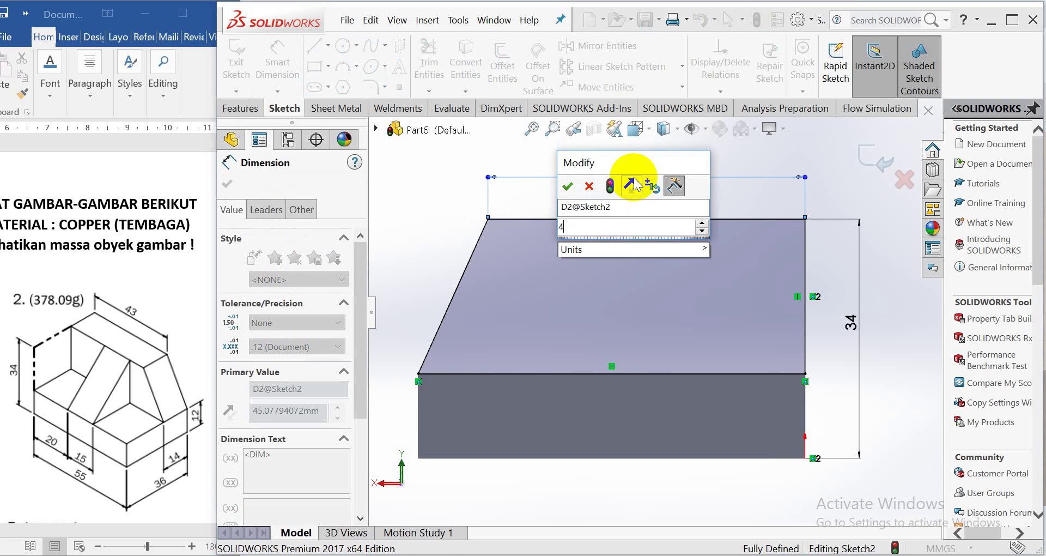
key(Return)
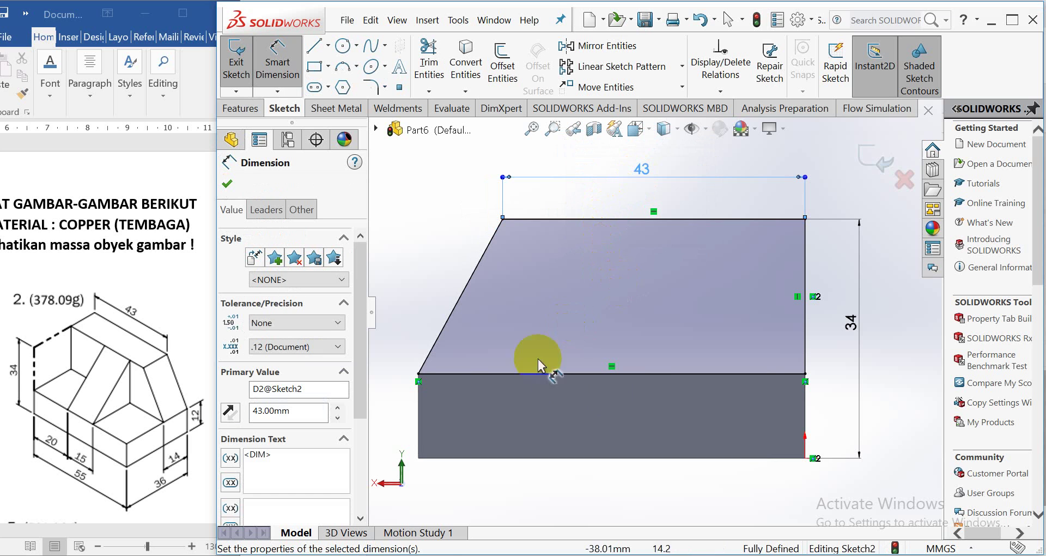
click(437, 243)
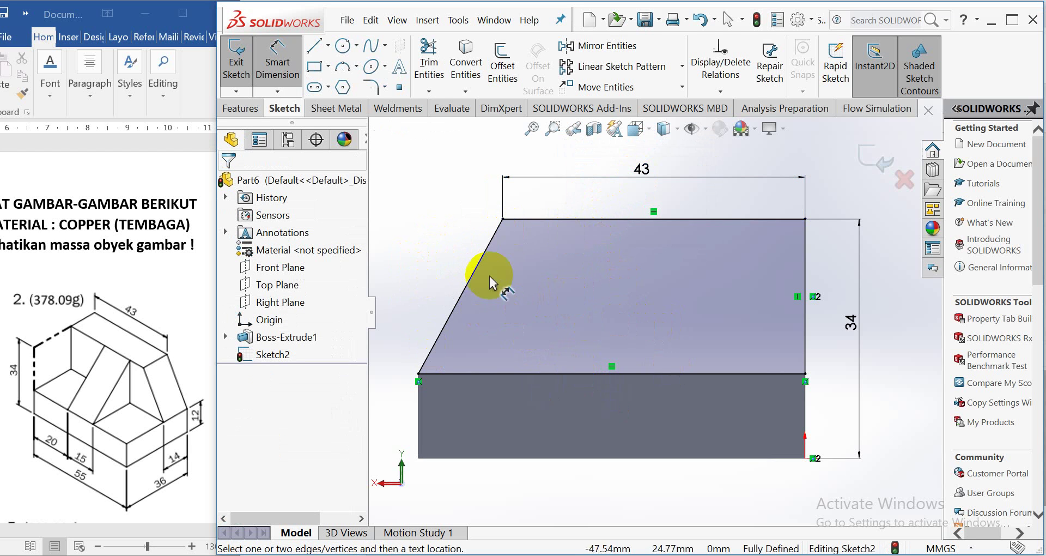
click(277, 58)
Fit the part and show it zoomed in from an isometric view to see the upright profile
key(f)
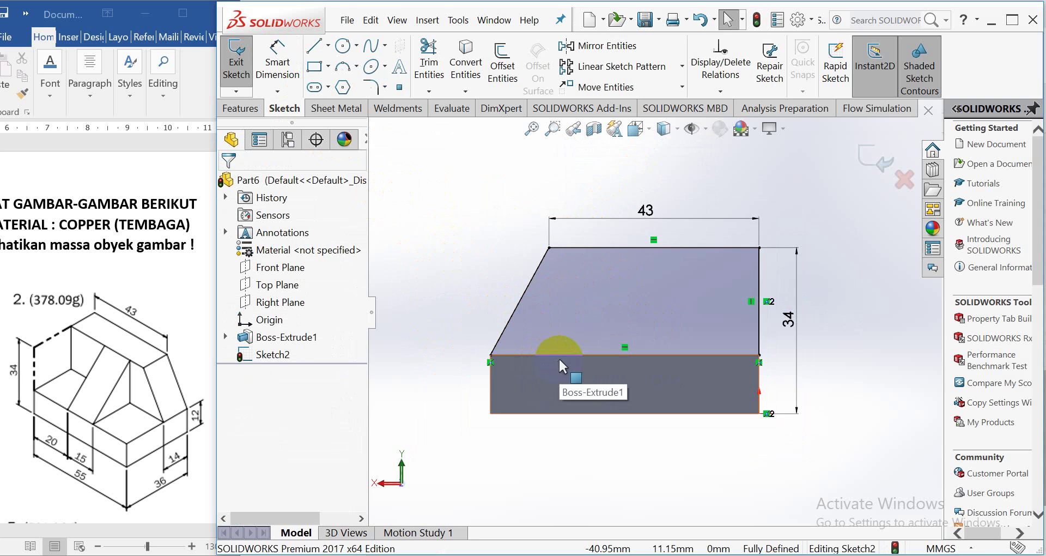
key(space)
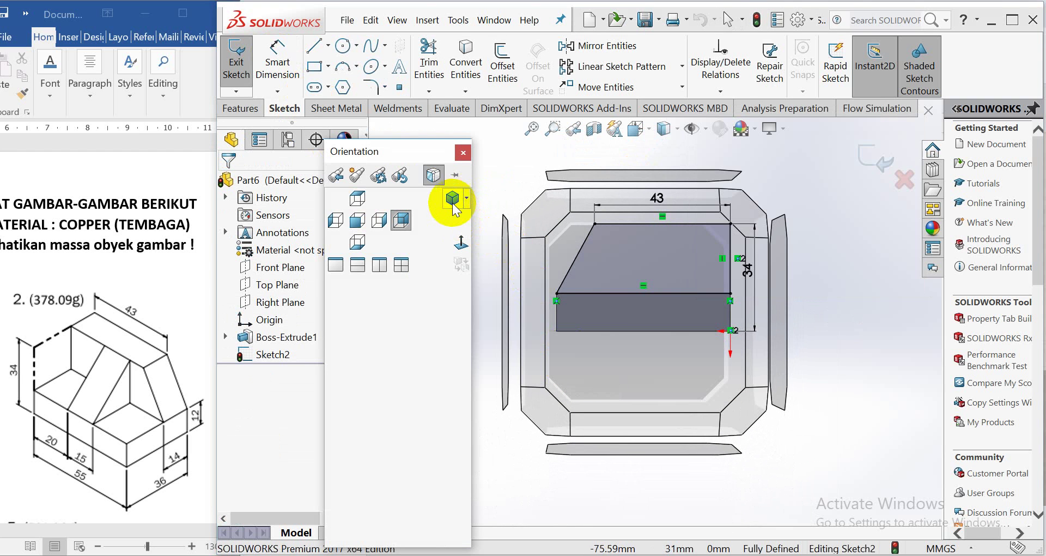
click(452, 202)
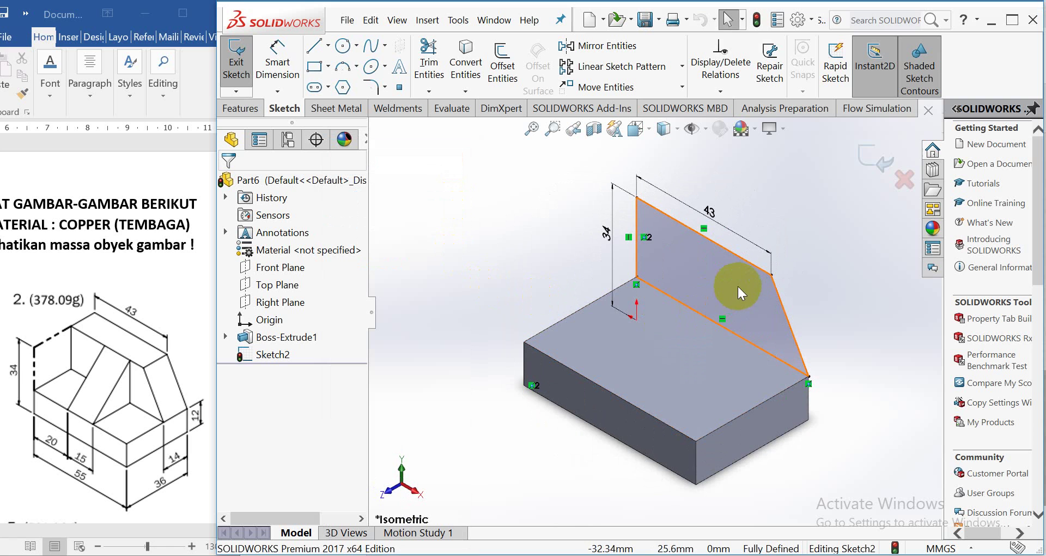
scroll(760, 276, down, 1)
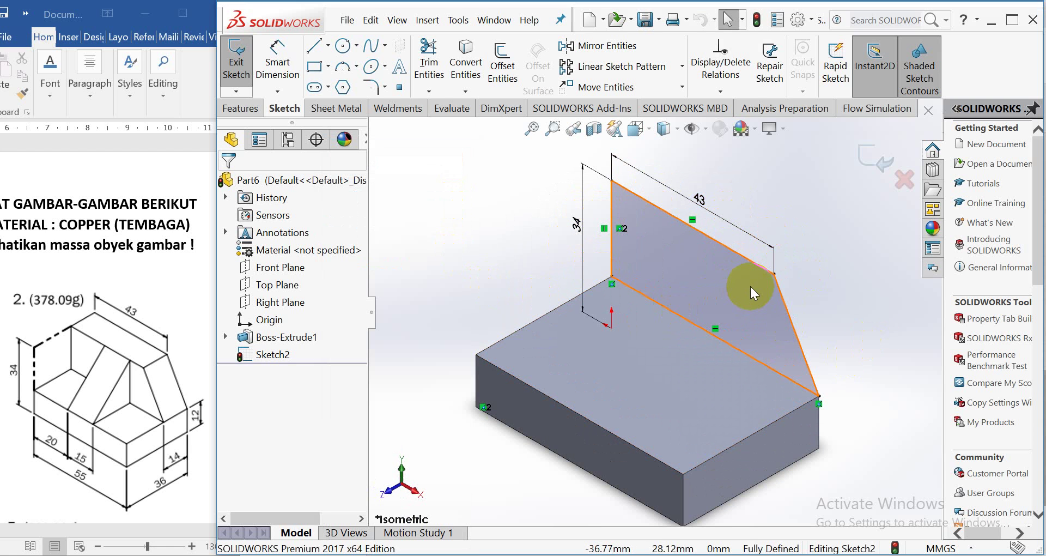
Extrude the slanted profile 14 mm in the reversed direction as Boss-Extrude2
click(240, 109)
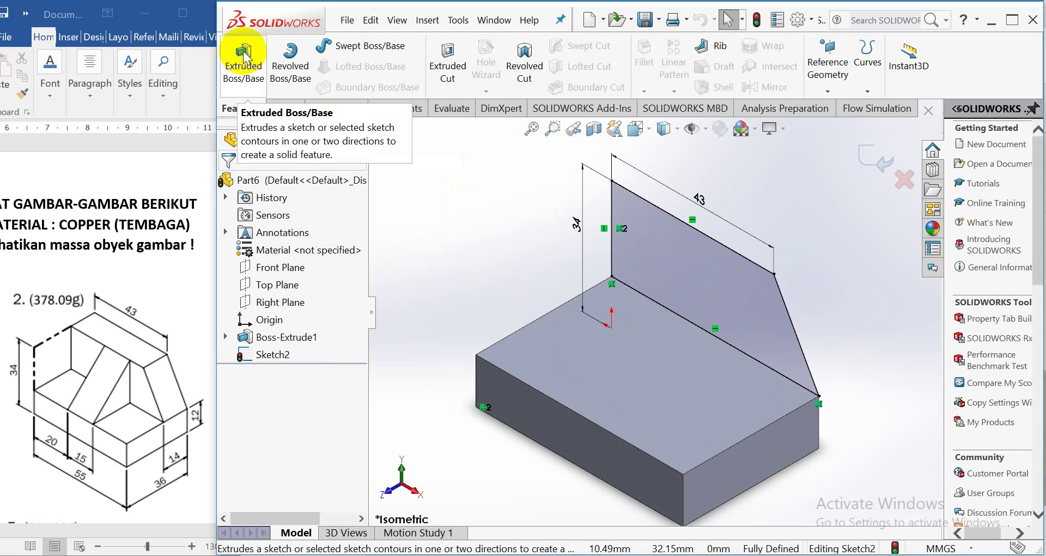
click(243, 60)
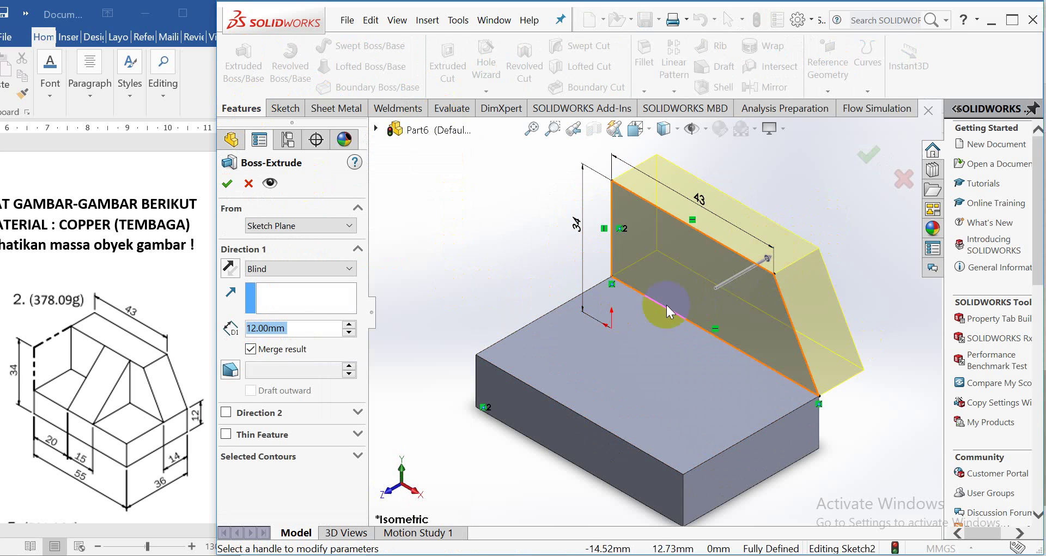
click(227, 268)
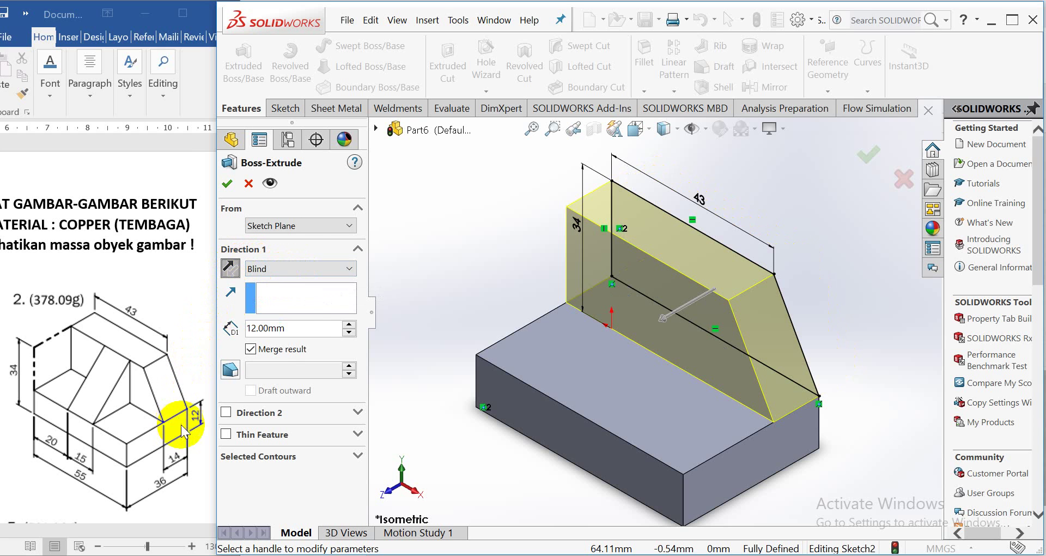
double_click(307, 330)
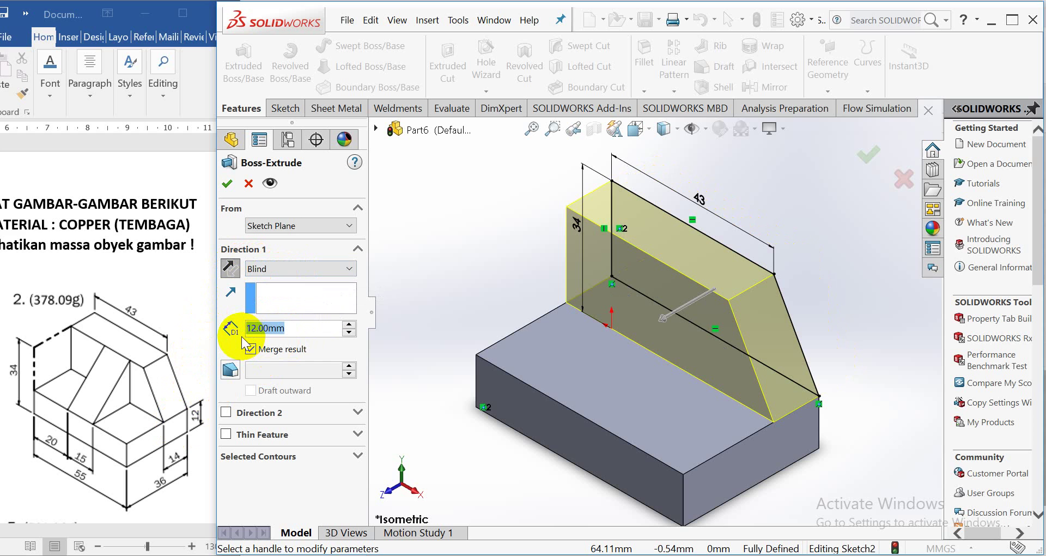
text(14)
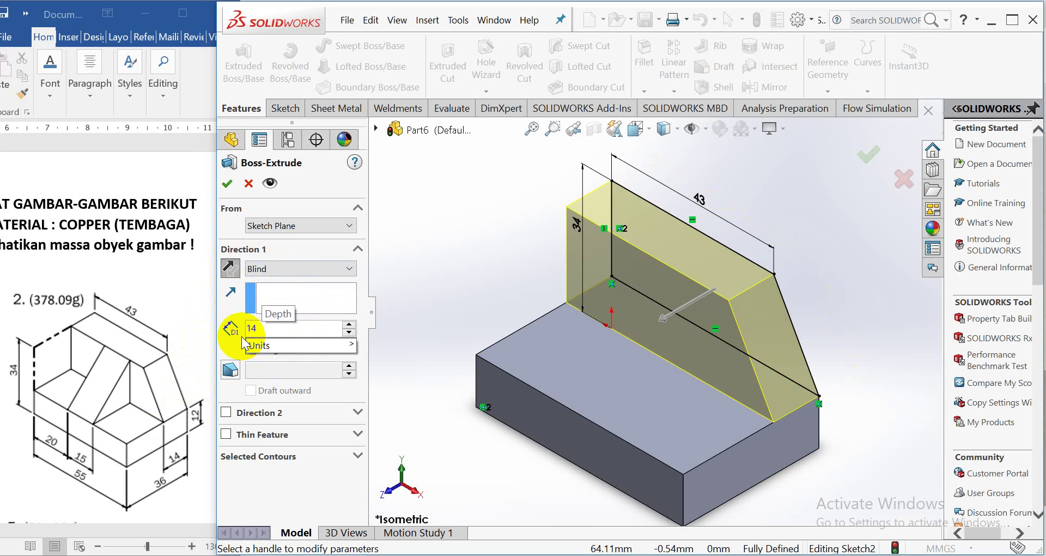
key(Return)
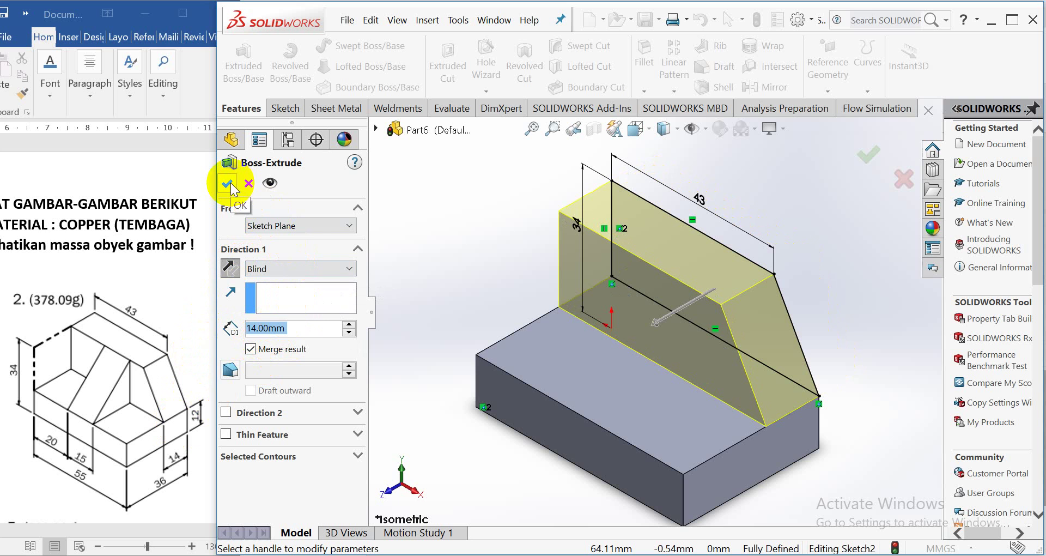
click(230, 186)
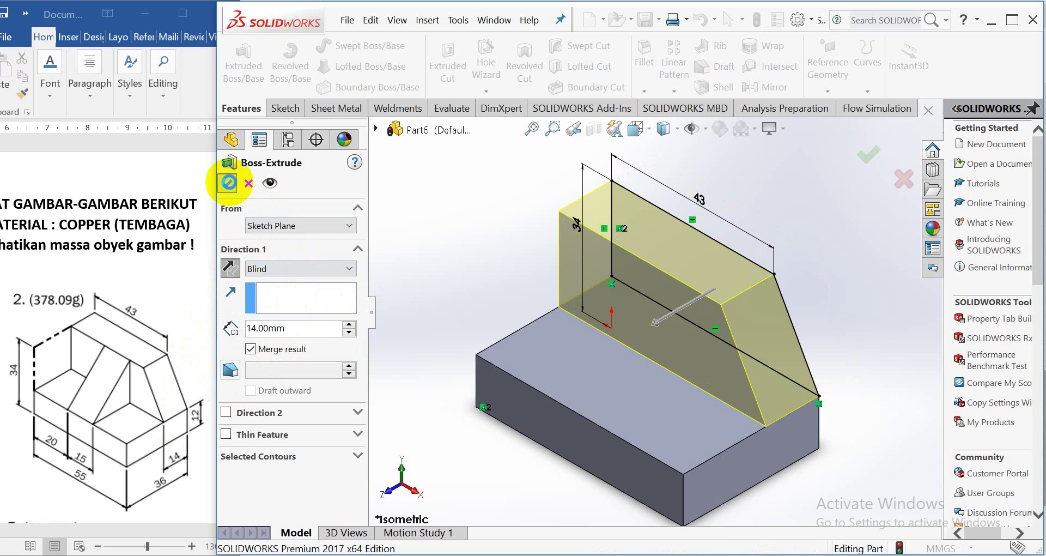
click(794, 210)
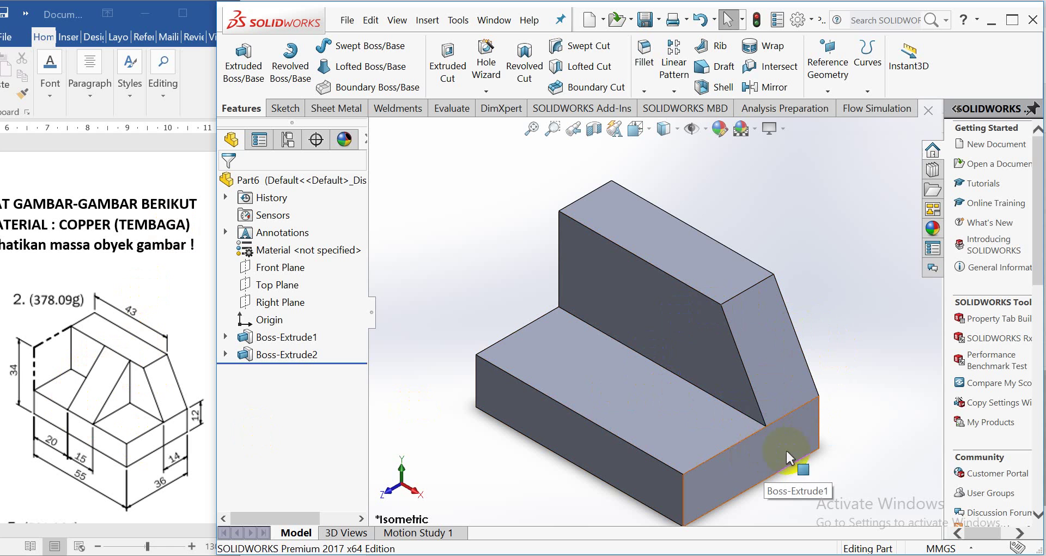
Start a new sketch on the base block's front face and fit the part in view
click(750, 453)
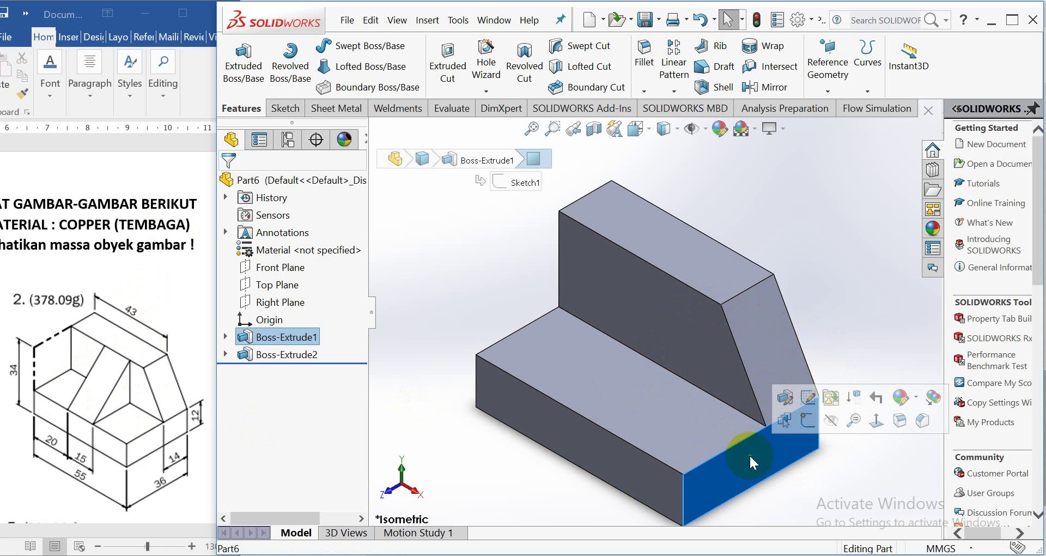
click(807, 421)
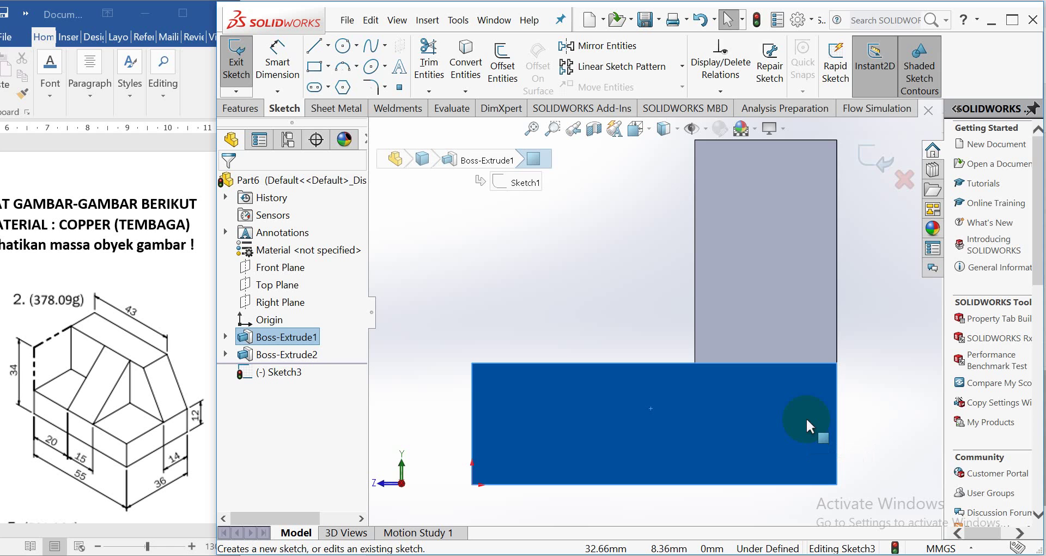
scroll(779, 261, down, 1)
key(f)
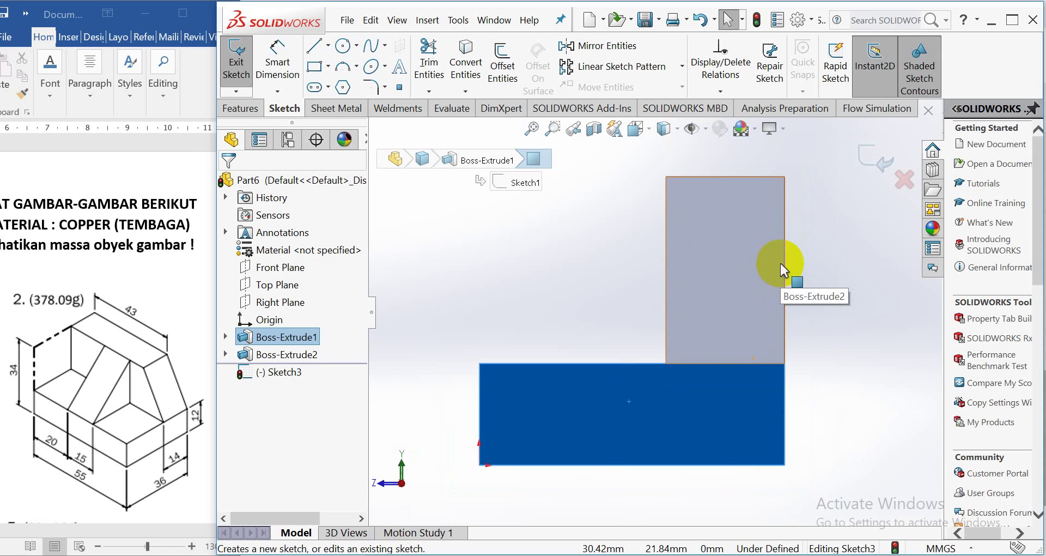
click(510, 289)
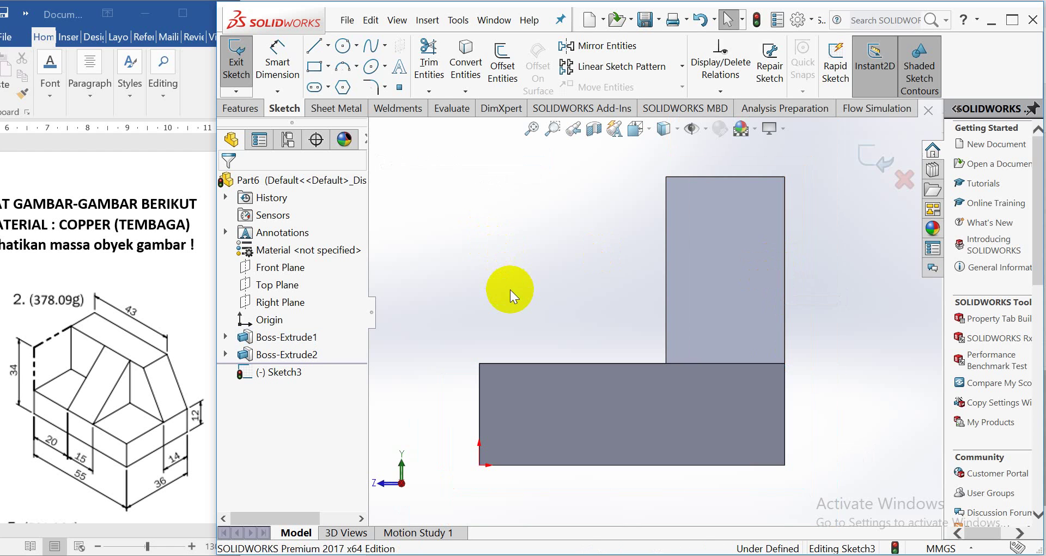
Draw a closed triangle from the base block's top-left corner up to the tall block's corner
click(315, 48)
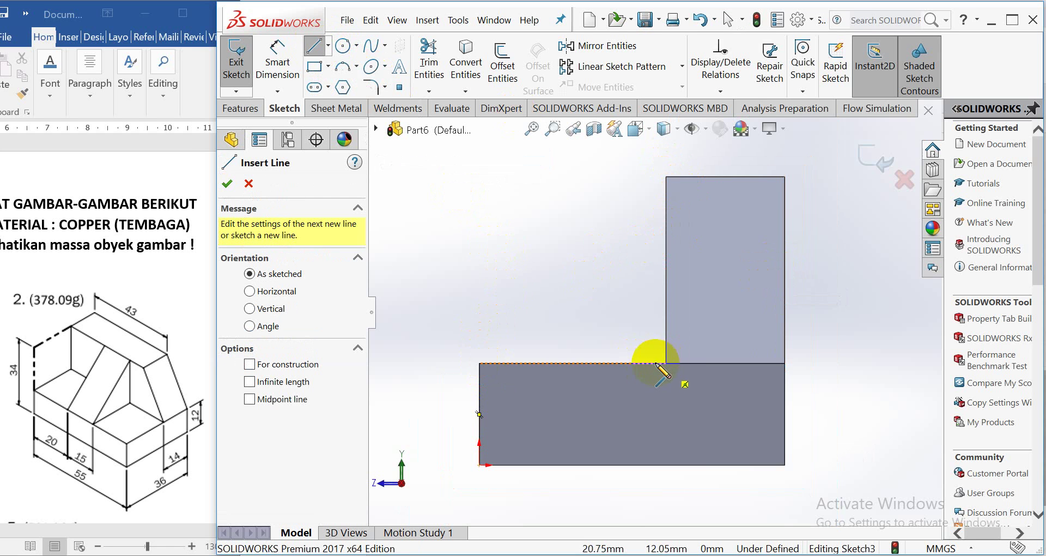
click(479, 363)
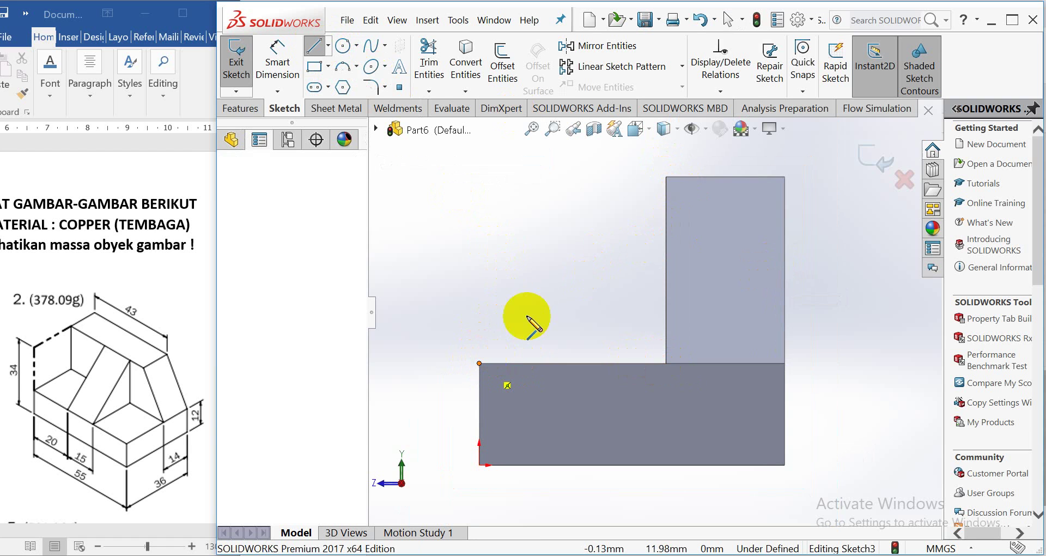
click(666, 176)
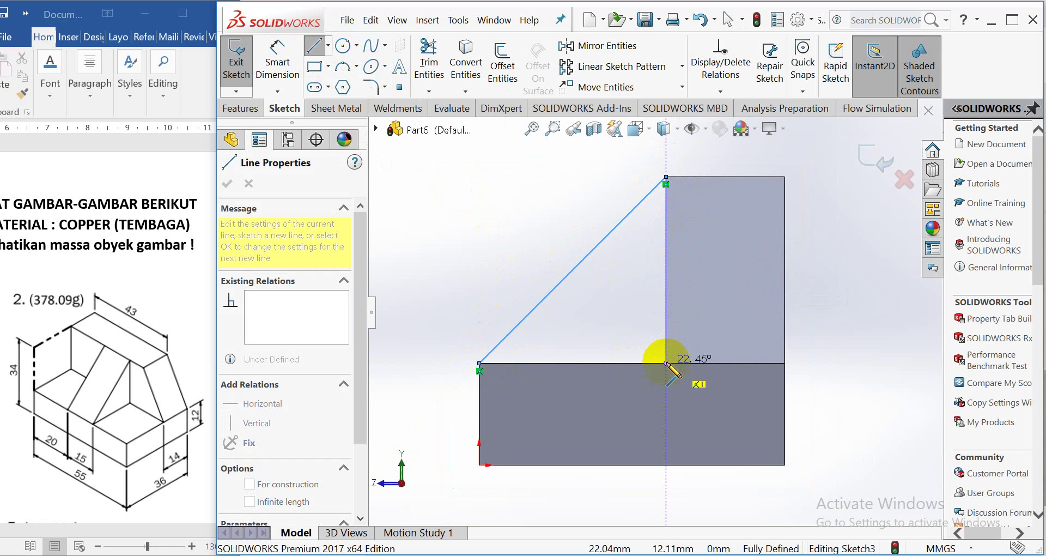
click(665, 363)
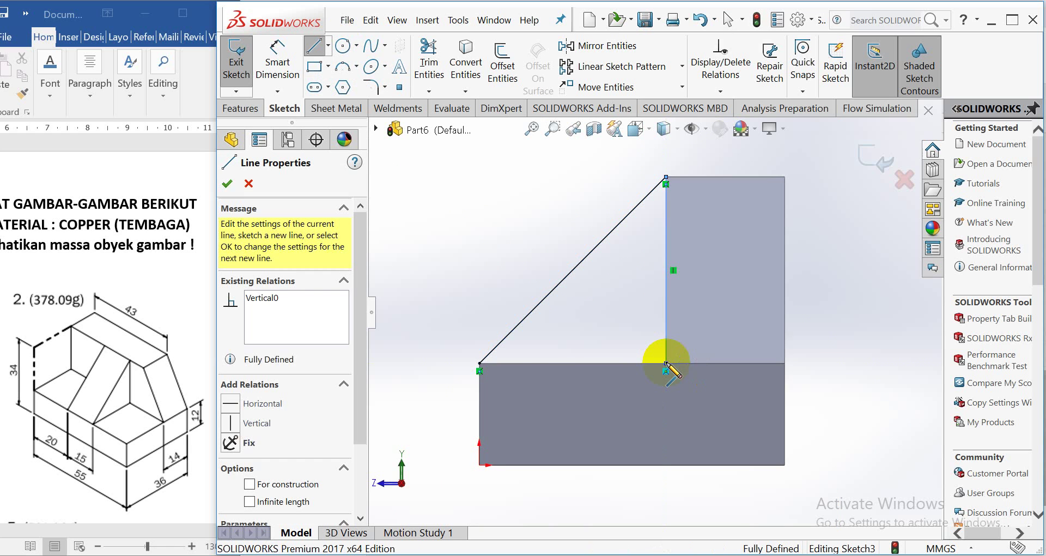
click(480, 363)
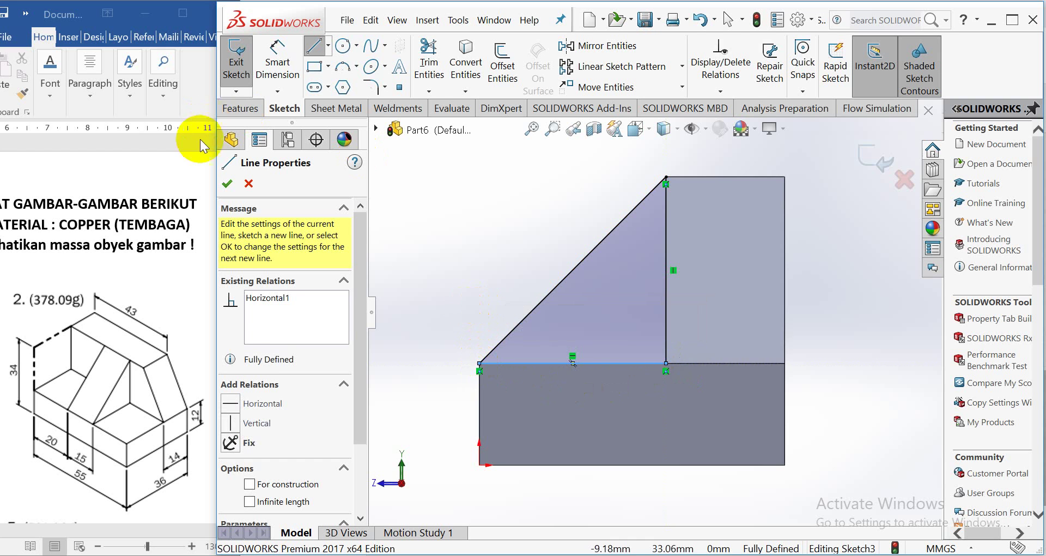
click(228, 184)
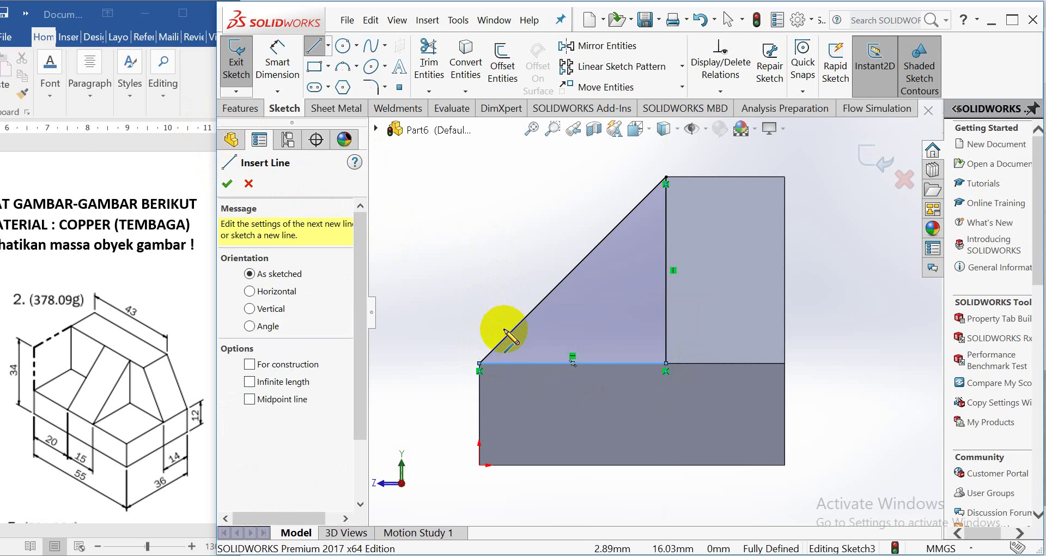
click(666, 177)
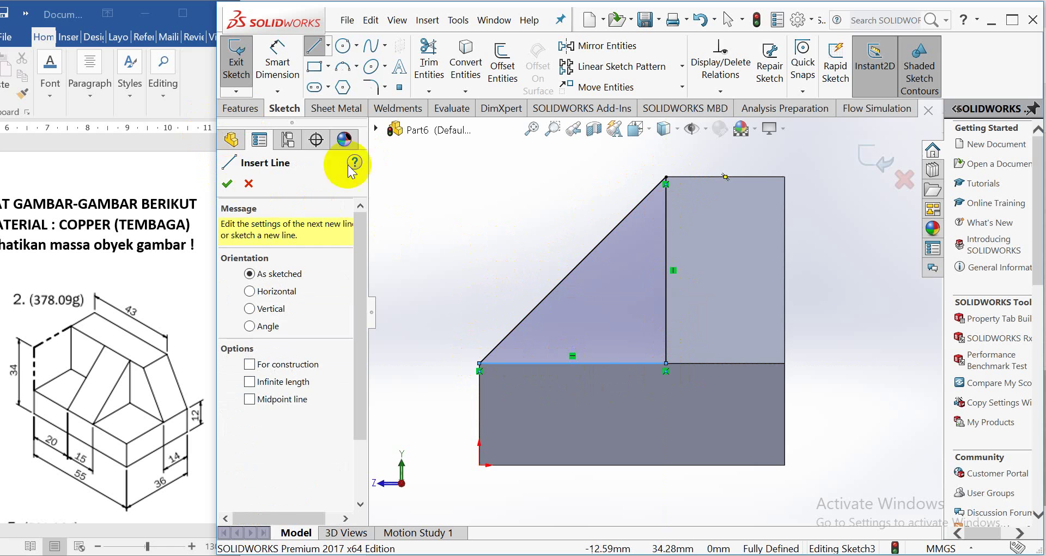
click(226, 180)
Orbit to a 3D view, select the triangle sketch and begin a Boss-Extrude of it
key(f)
mouse_move(569, 248)
middle_down()
mouse_move(676, 261)
mouse_move(681, 295)
mouse_move(684, 277)
middle_up()
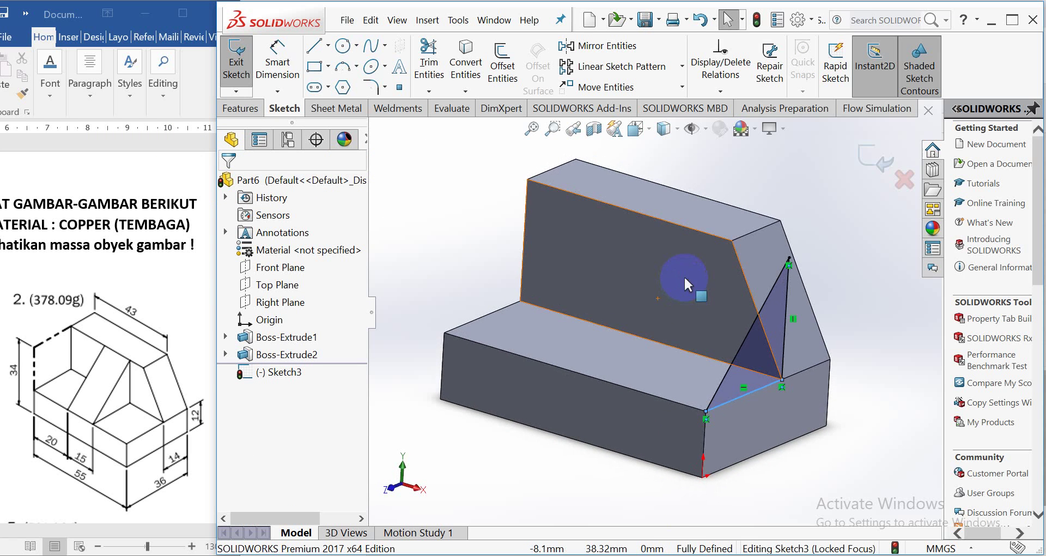
click(787, 315)
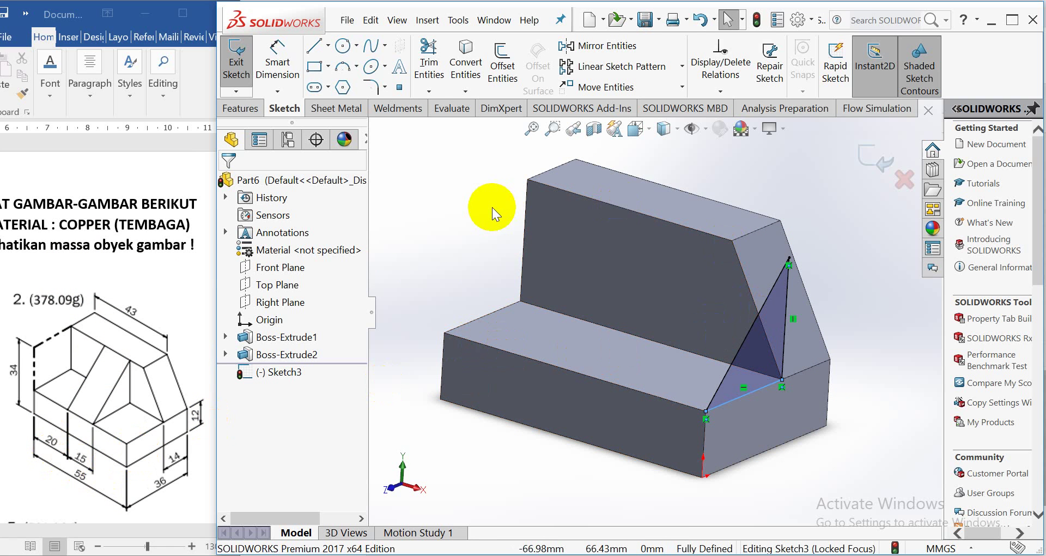
click(236, 108)
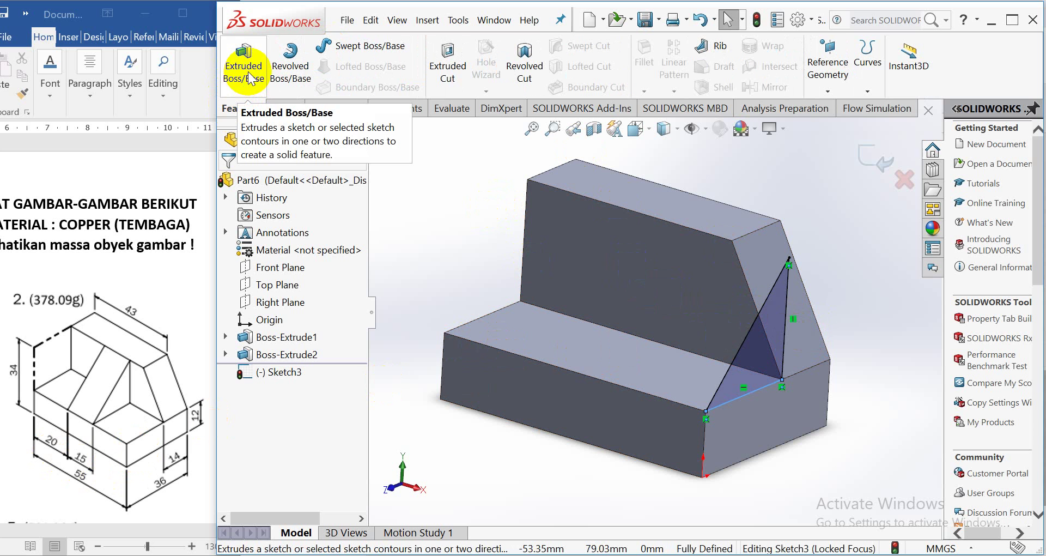
click(247, 77)
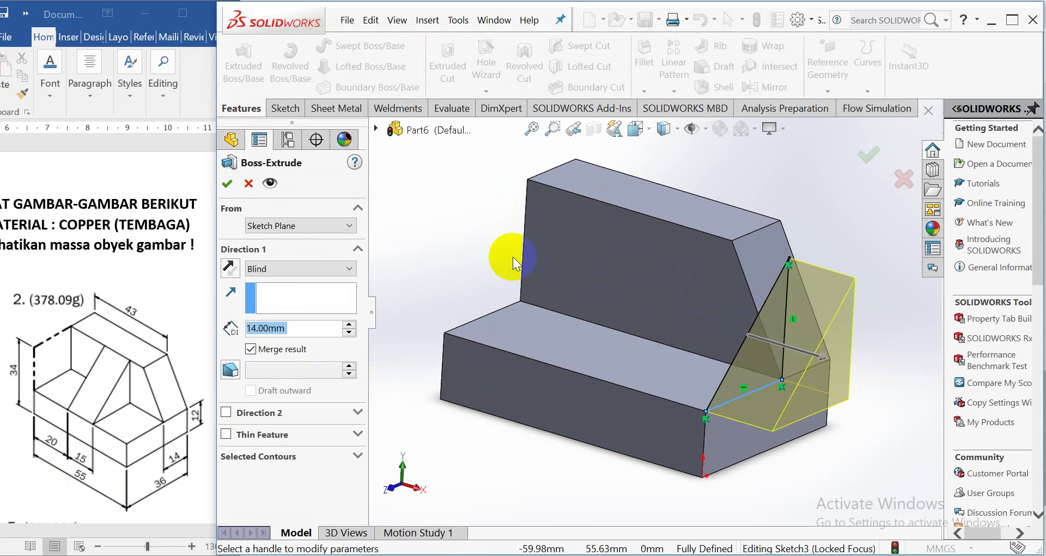
Extrude the triangle 14 mm Blind, reversed, starting from a reversed 20 mm offset as Boss-Extrude3
click(227, 269)
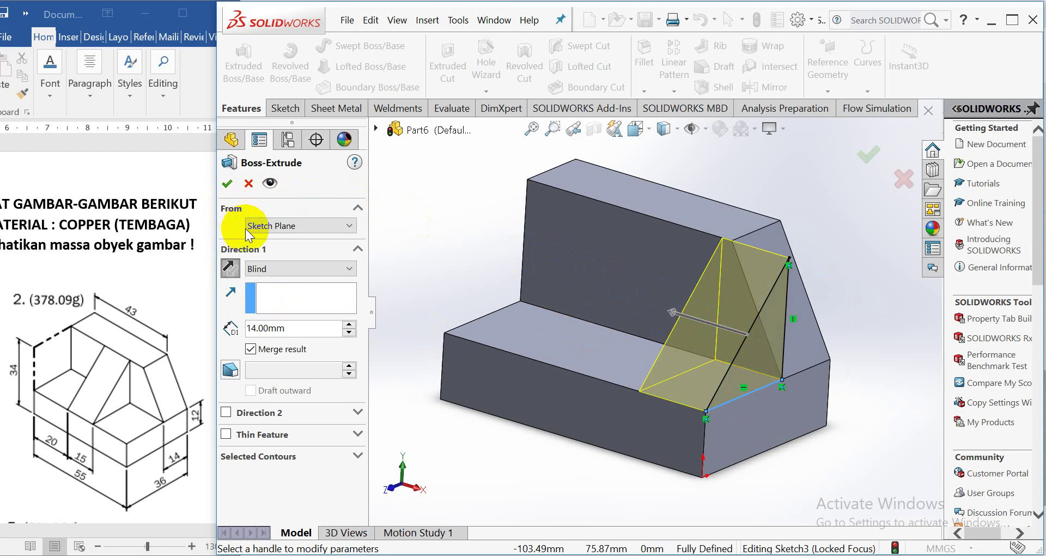
click(351, 227)
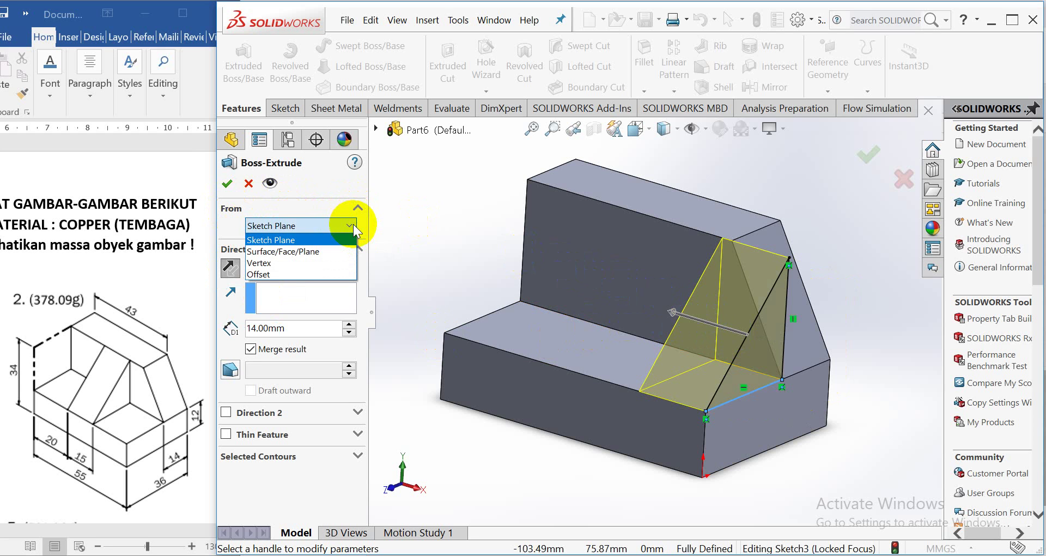
click(279, 274)
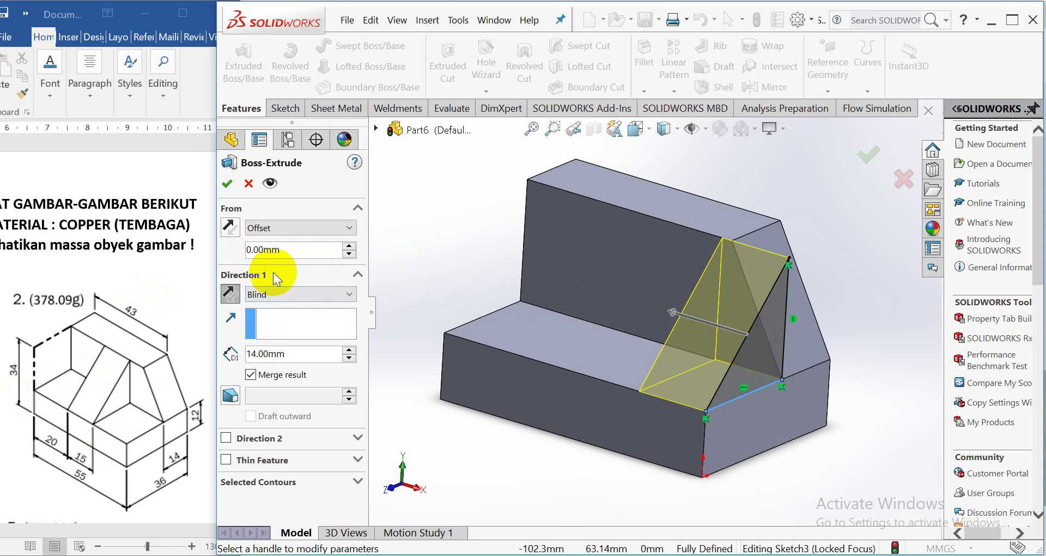
double_click(294, 249)
text(20)
key(Return)
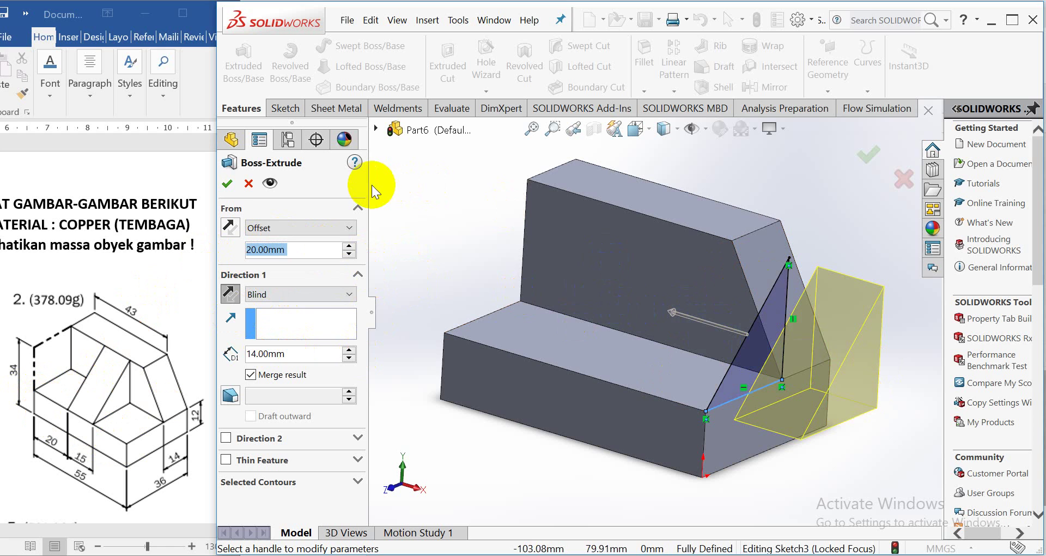
click(229, 227)
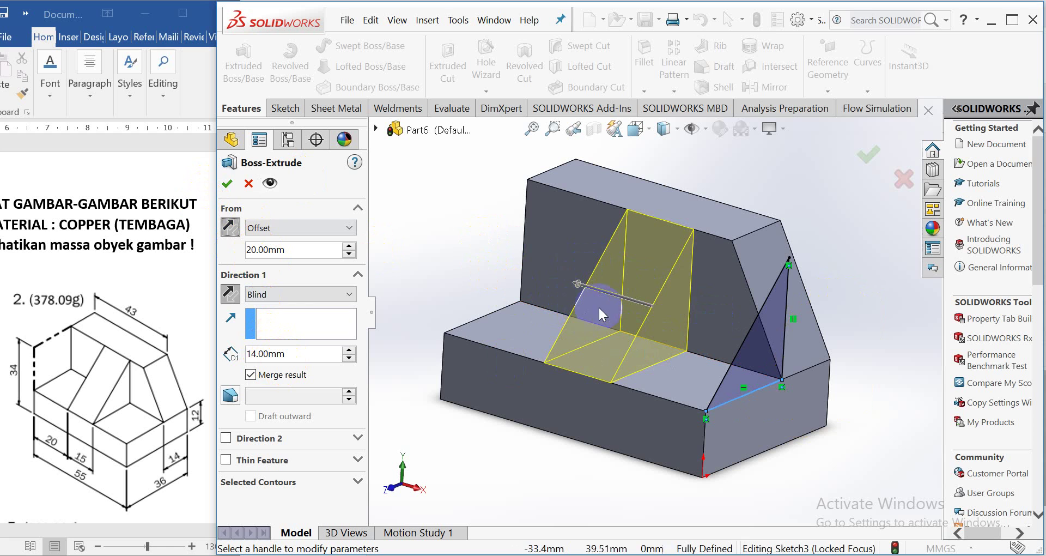
click(227, 185)
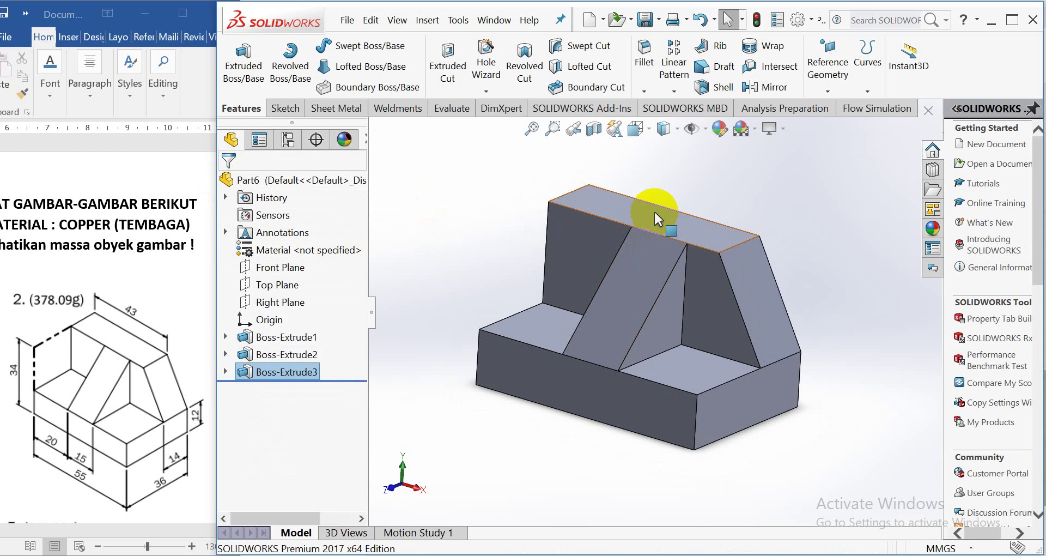
Assign Copper to the part through the Material entry in the FeatureManager tree
scroll(654, 211, up, 2)
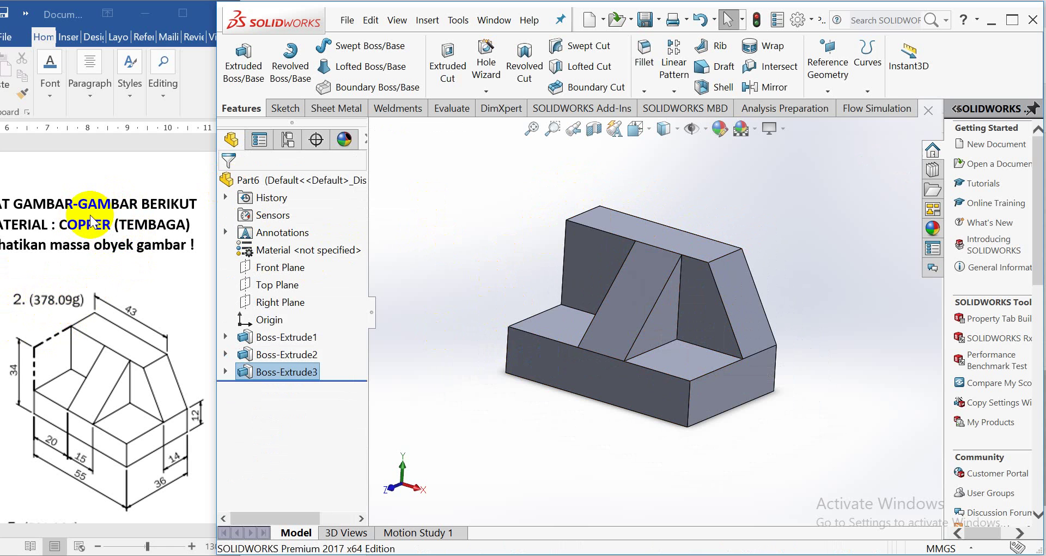
right_click(254, 255)
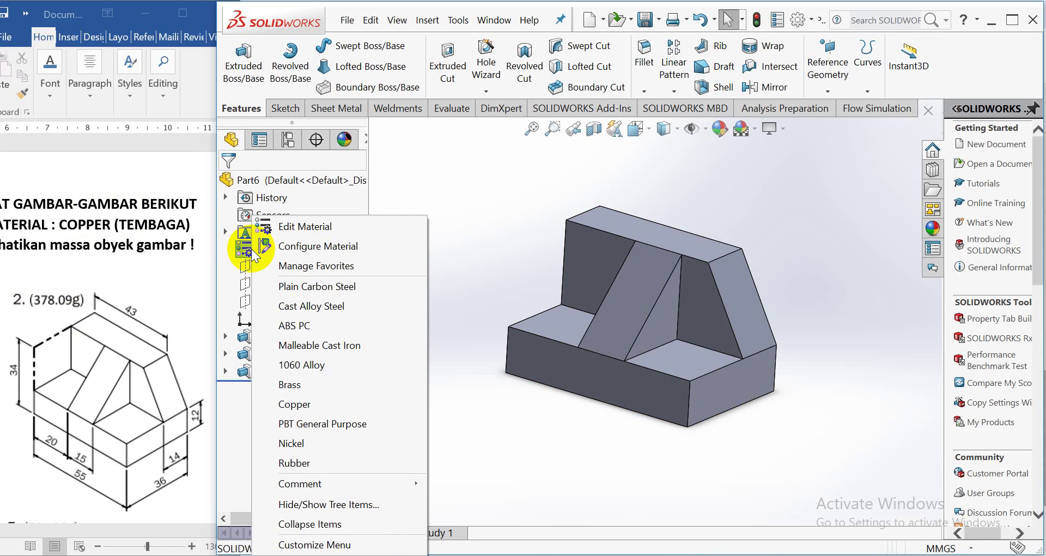
click(303, 403)
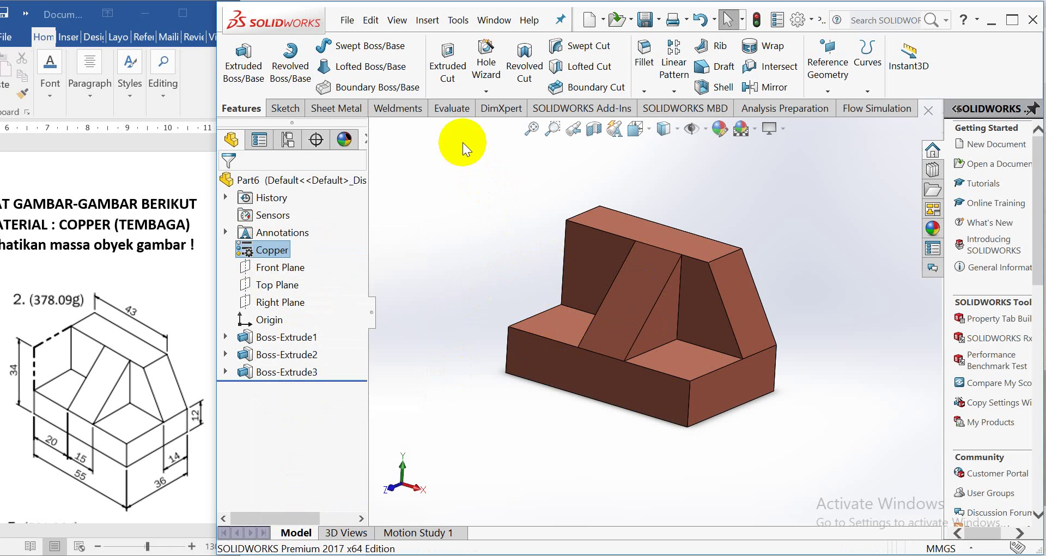
Run Mass Properties, reading 375.94 g against the 378.09 g target, then select Boss-Extrude3
click(447, 107)
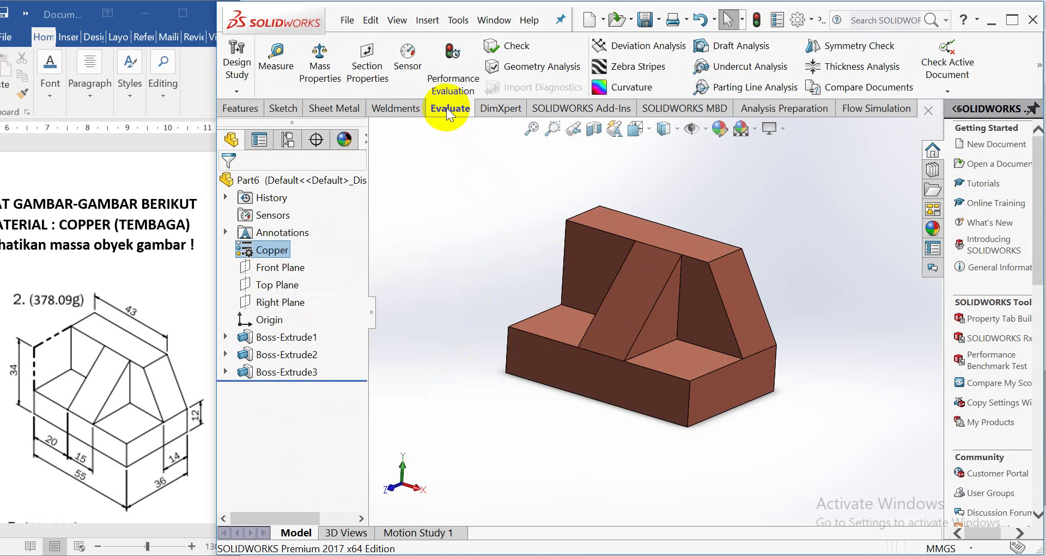
click(326, 71)
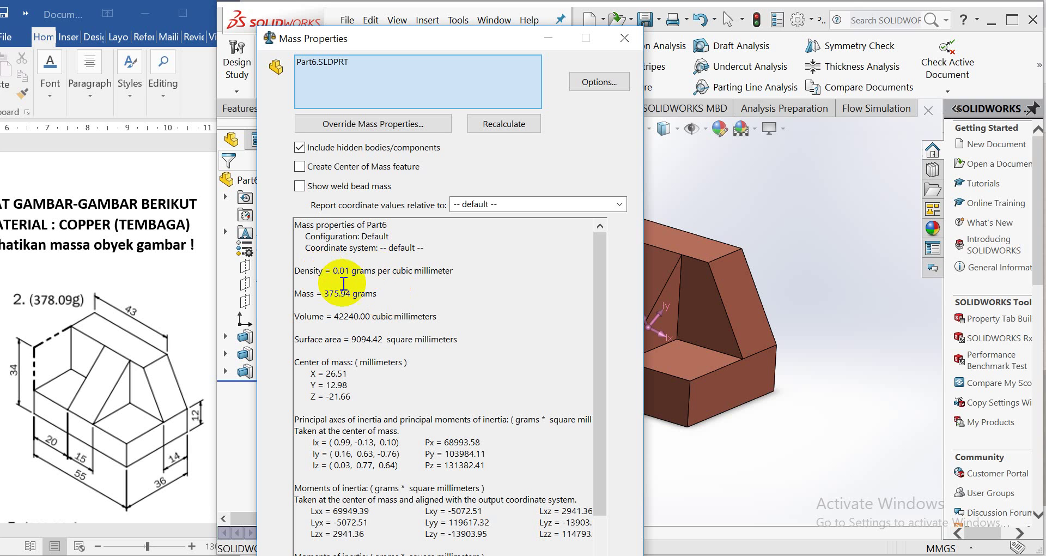
click(624, 38)
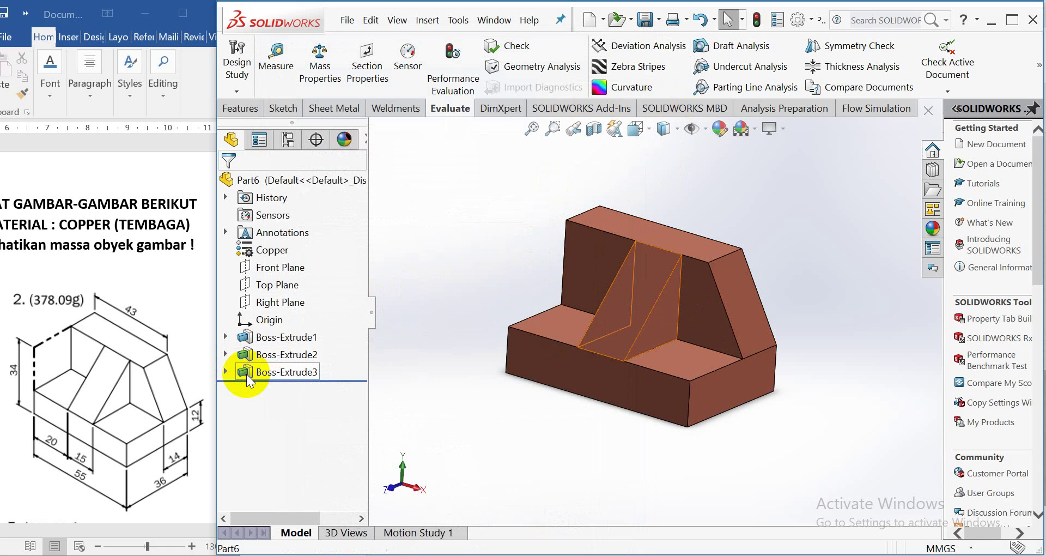
click(246, 376)
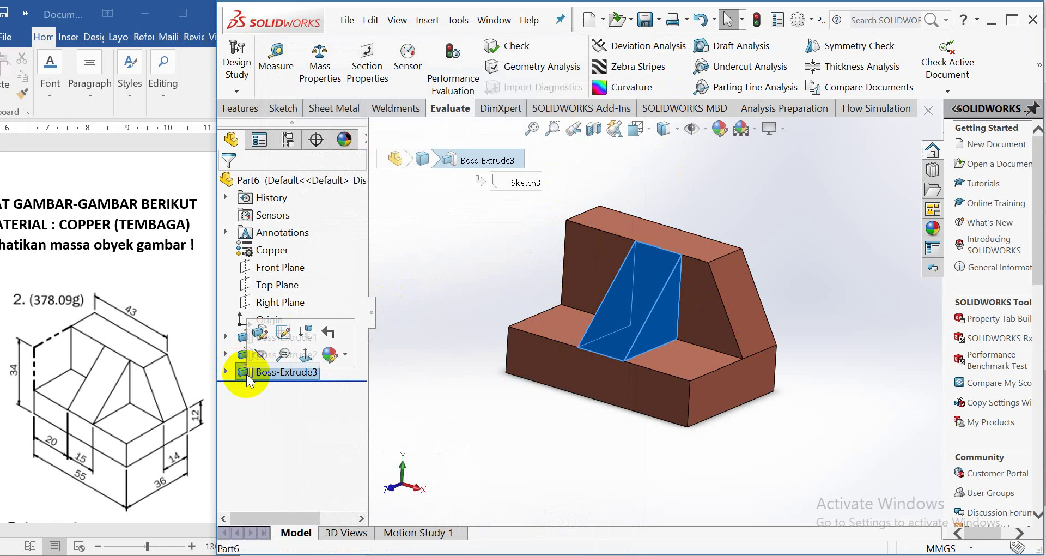
Edit Boss-Extrude3 to change the rib depth from 14 mm to 15 mm
click(260, 333)
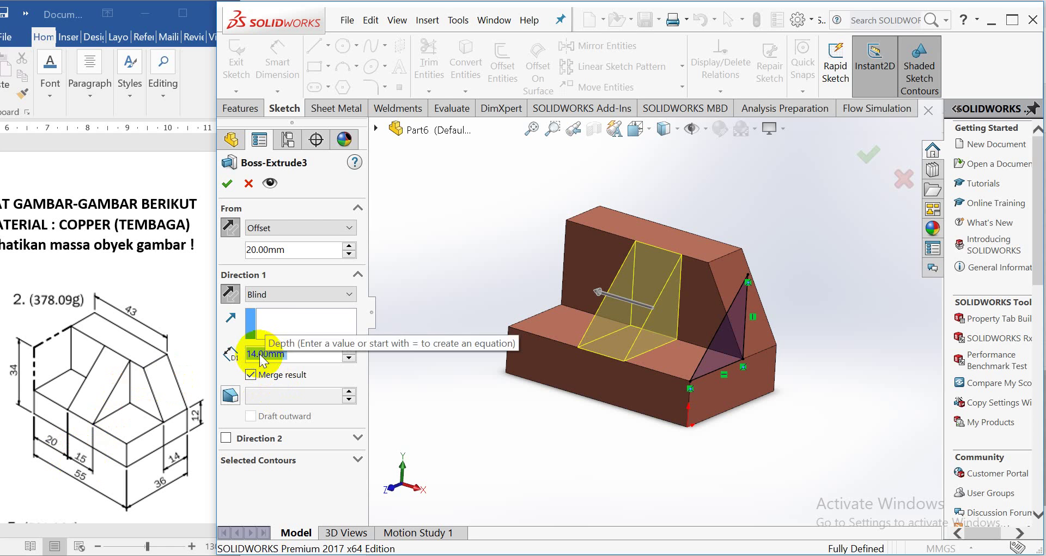
text(15)
key(Return)
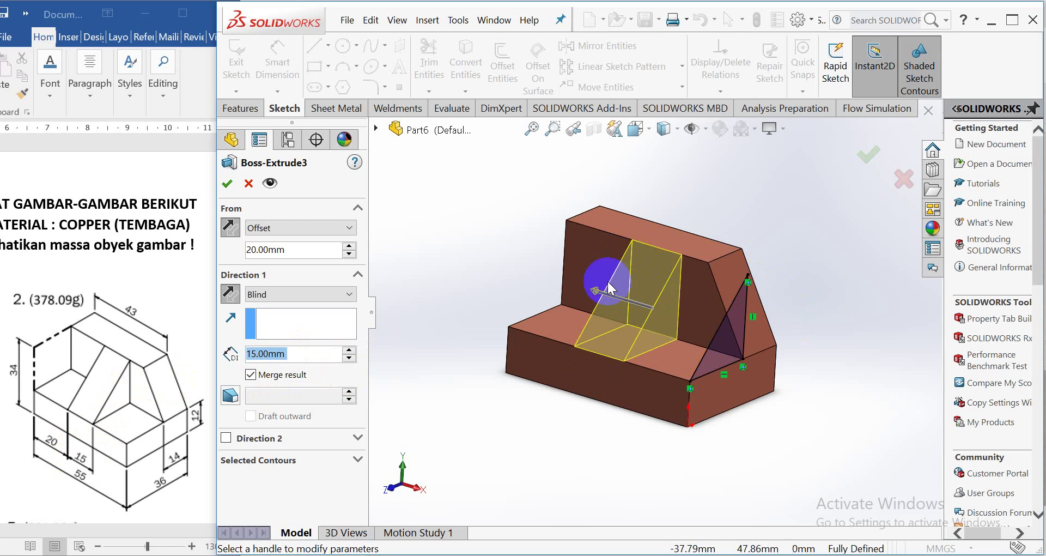
click(228, 186)
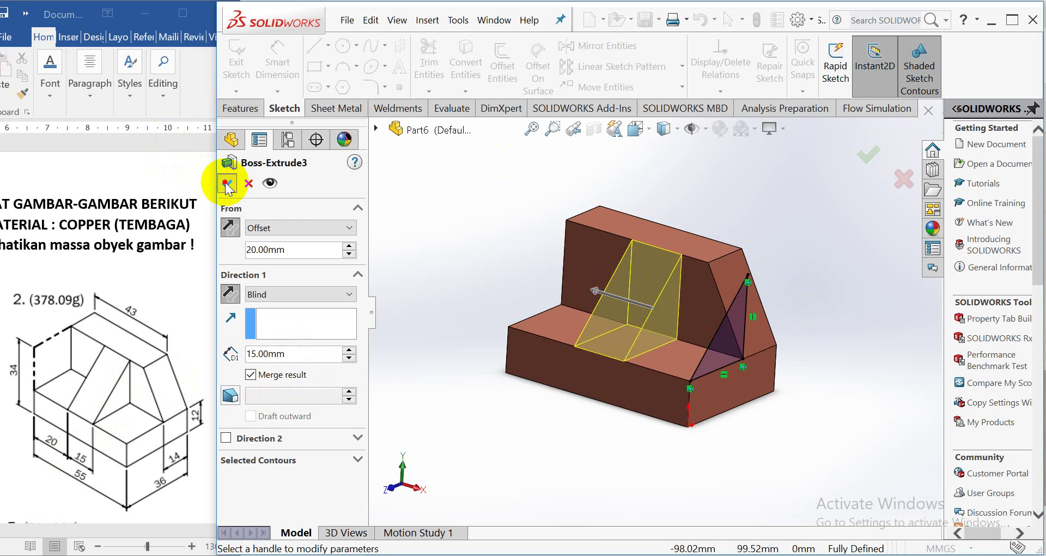
click(228, 186)
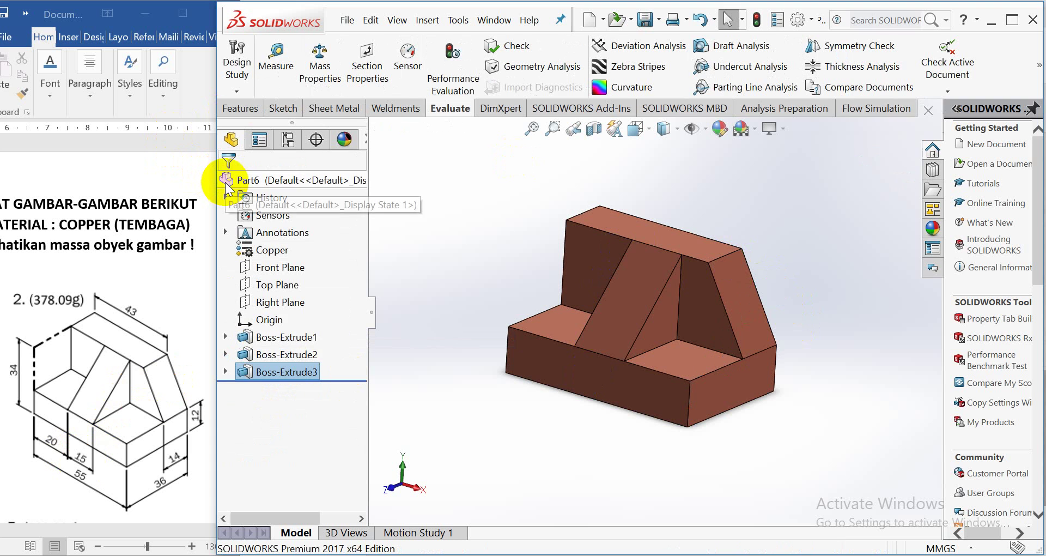
click(324, 69)
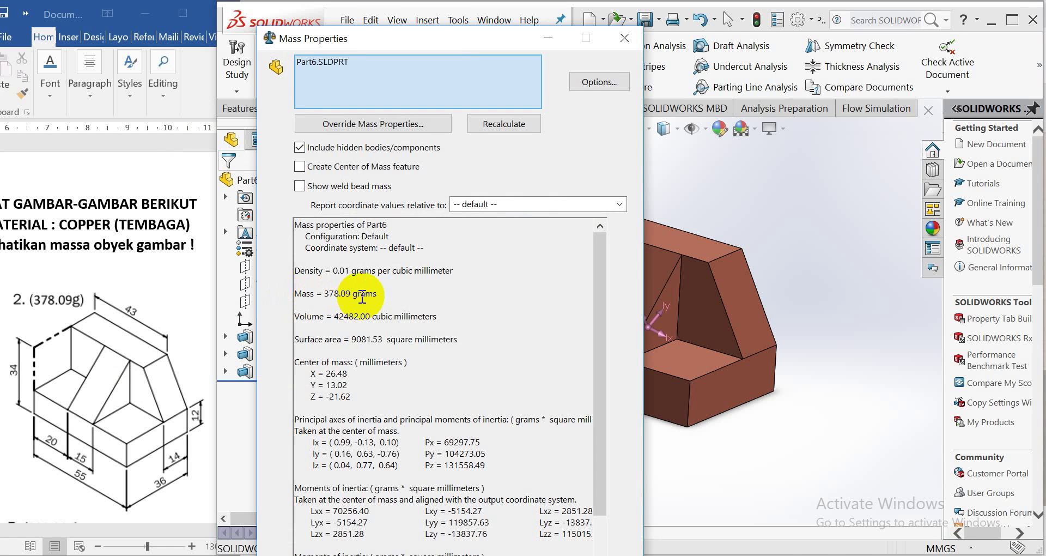
drag(381, 293, 283, 294)
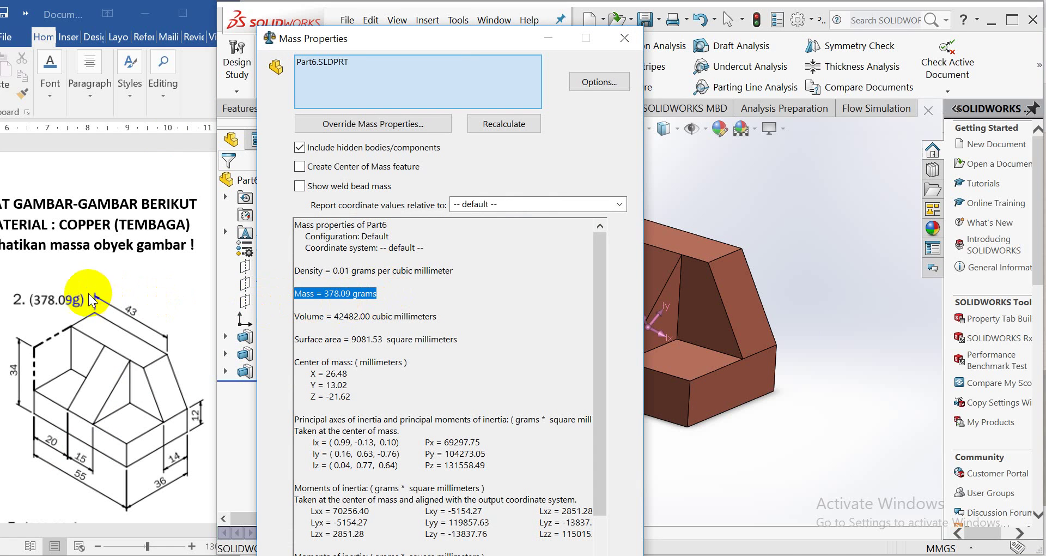
click(625, 38)
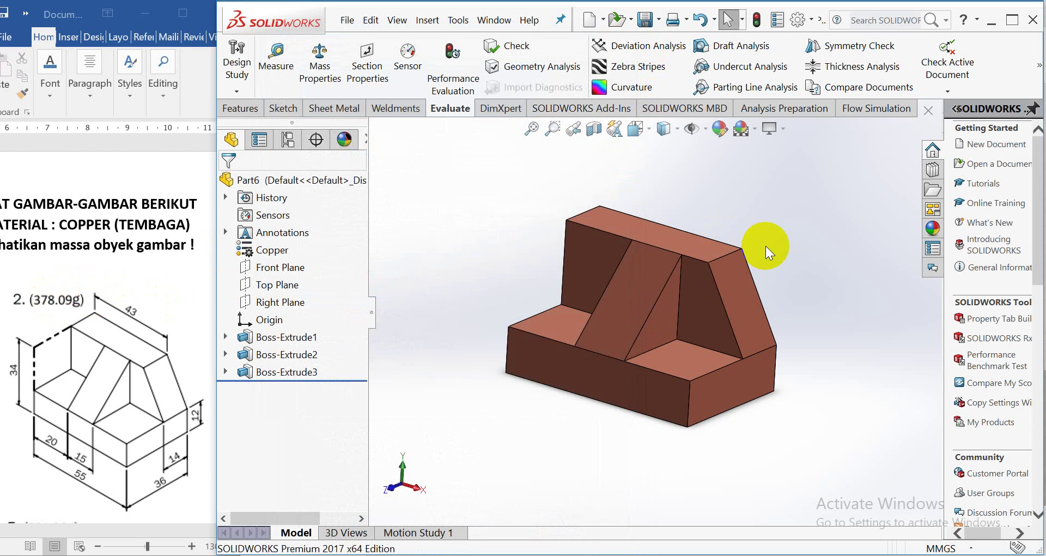